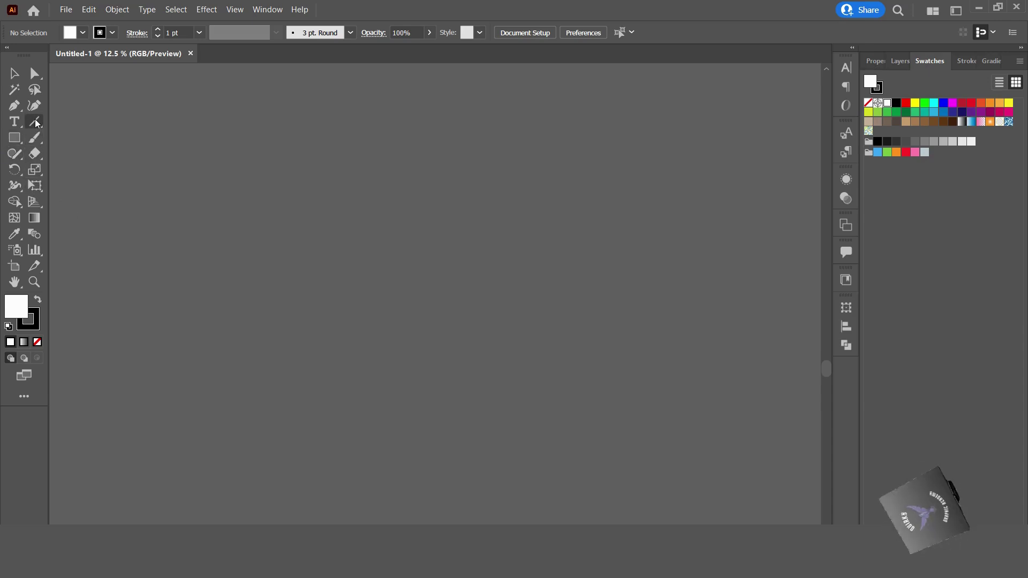
# Create a filled 300 × 600 px rectangular grid with 4 horizontal and 4 vertical dividers on the canvas.
pyautogui.moveTo(37, 123); pyautogui.dragTo(112, 169)
pyautogui.click(372, 273)
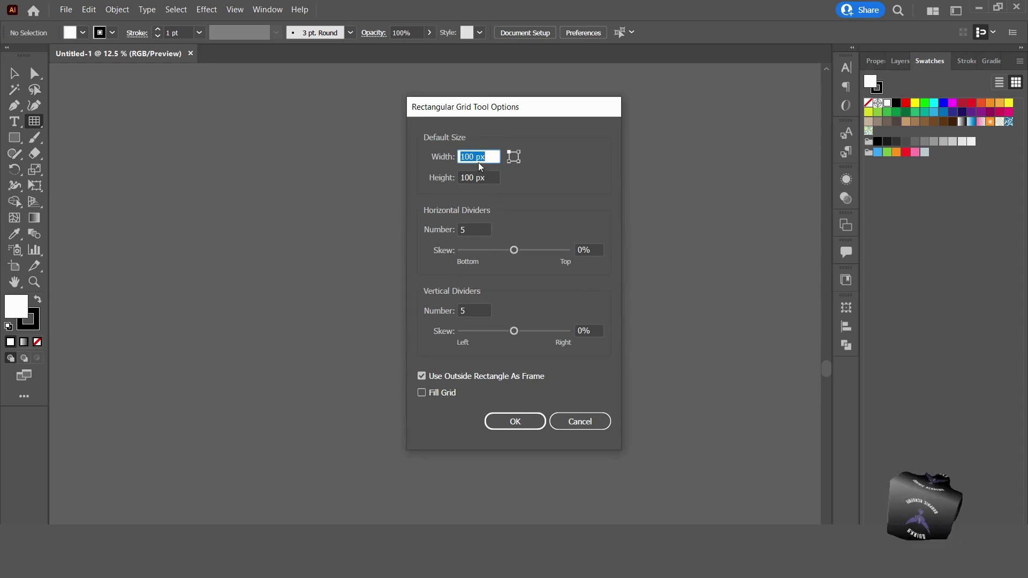
pyautogui.moveTo(474, 156); pyautogui.dragTo(439, 178)
pyautogui.write('300')
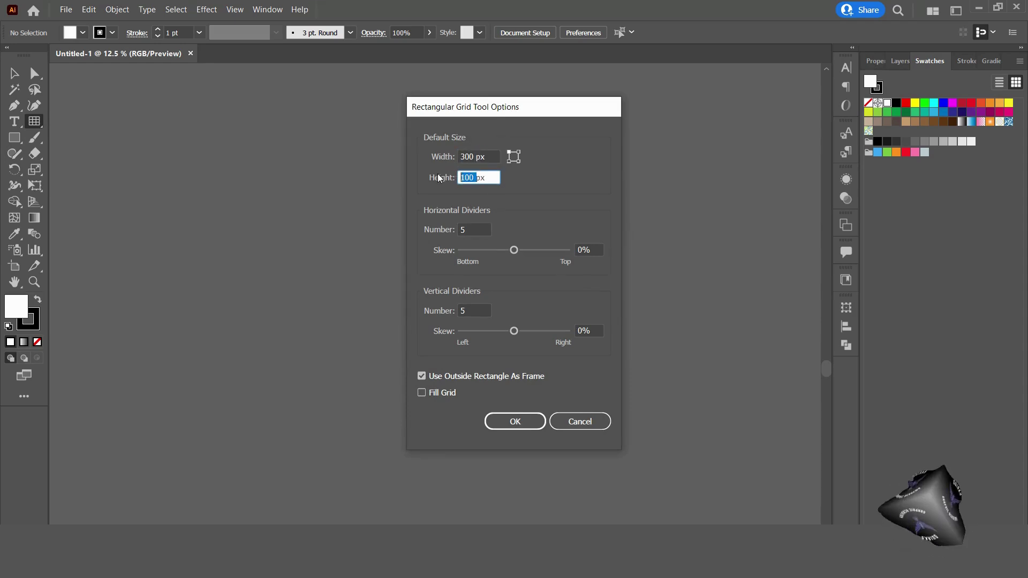
pyautogui.write('600')
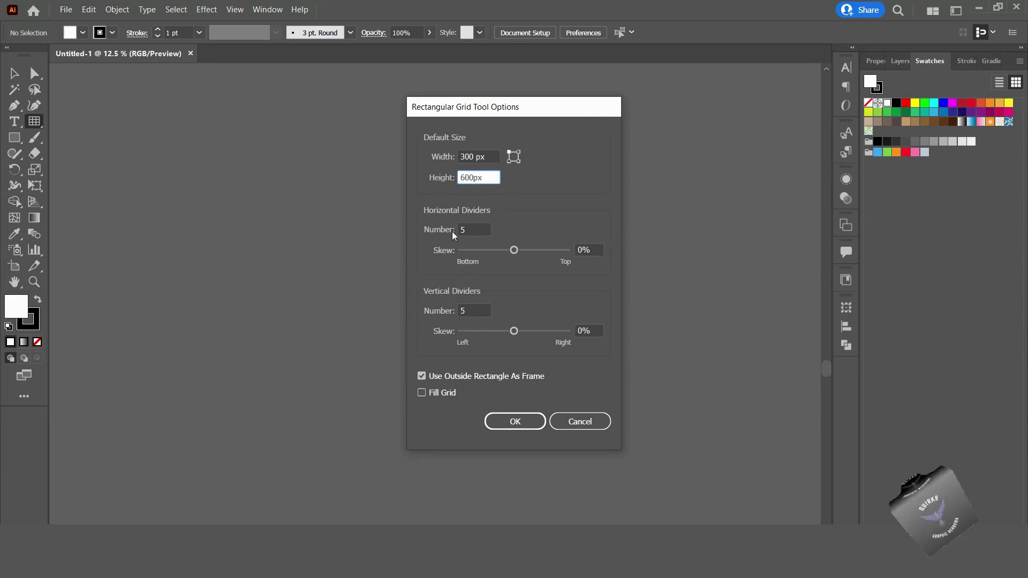
pyautogui.moveTo(470, 229); pyautogui.dragTo(447, 227)
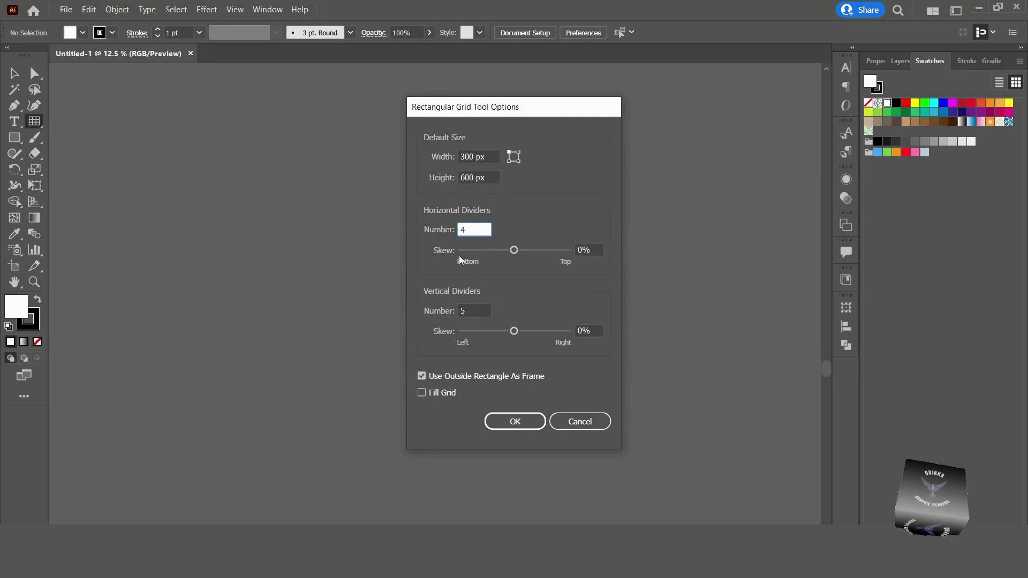
pyautogui.write('4')
pyautogui.moveTo(481, 311); pyautogui.dragTo(451, 306)
pyautogui.write('4')
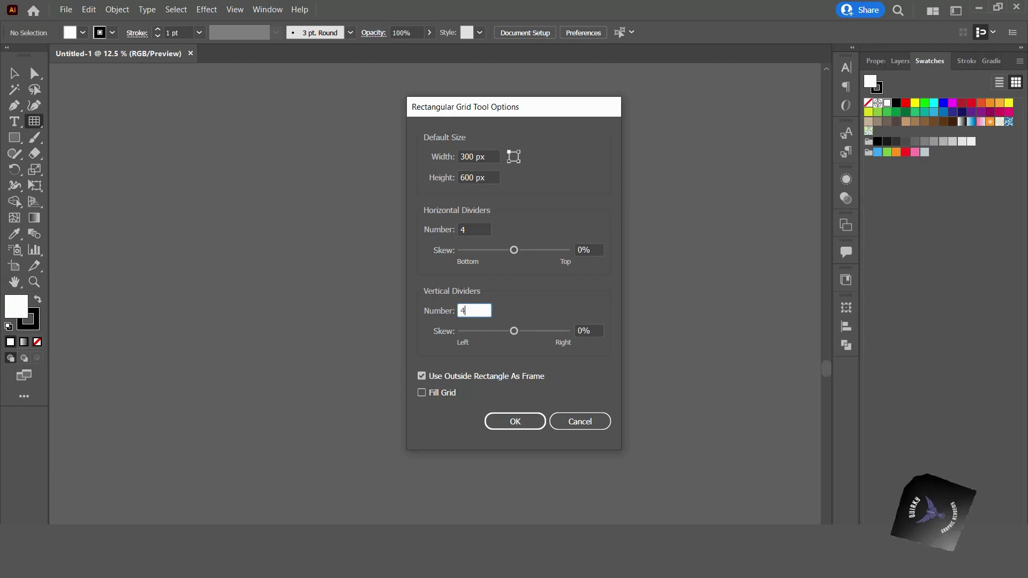
pyautogui.click(422, 393)
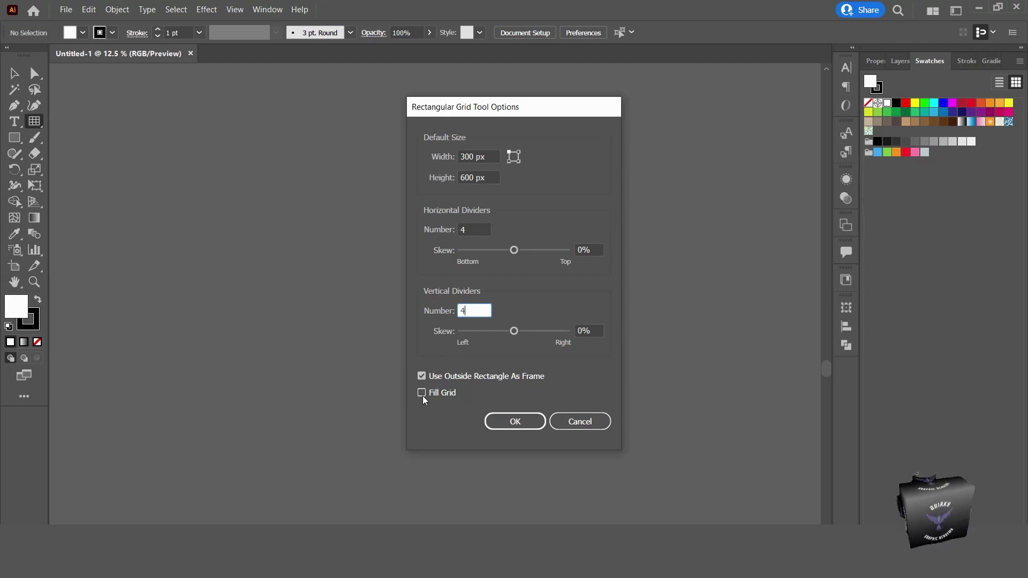
pyautogui.click(513, 422)
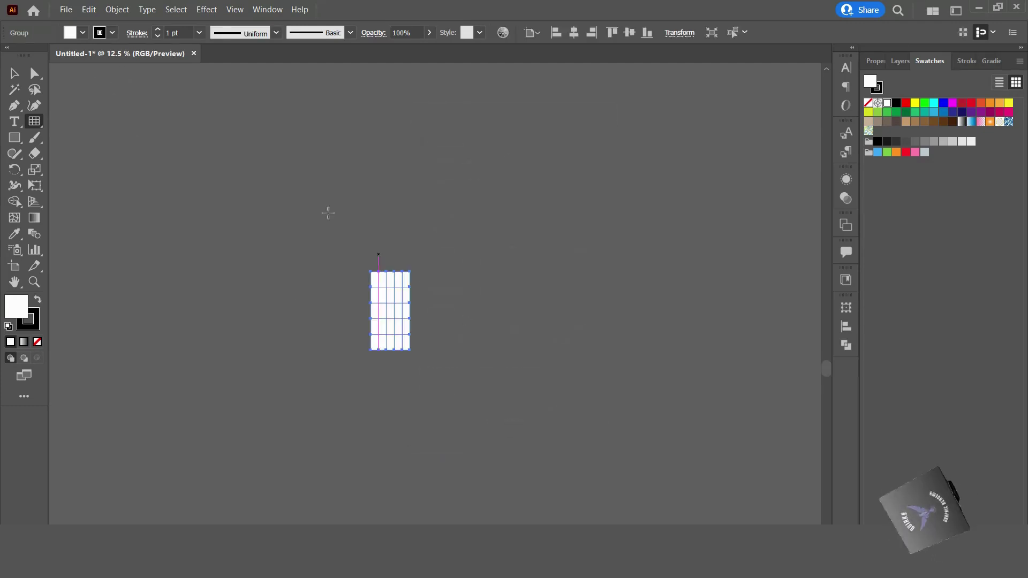
# Remove the grid's stroke and shear the grid by 45° along the vertical axis.
pyautogui.click(112, 33)
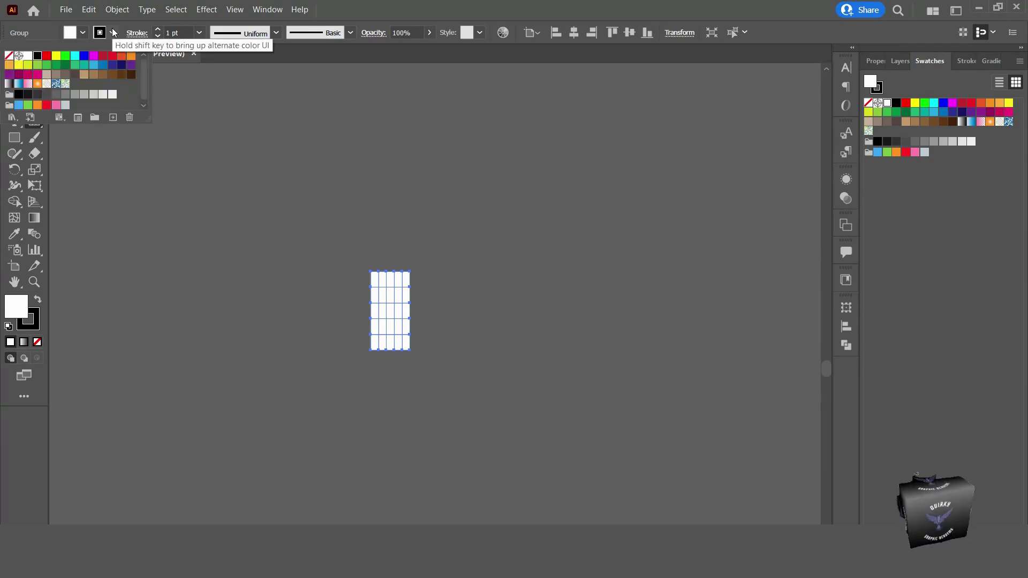
pyautogui.click(10, 56)
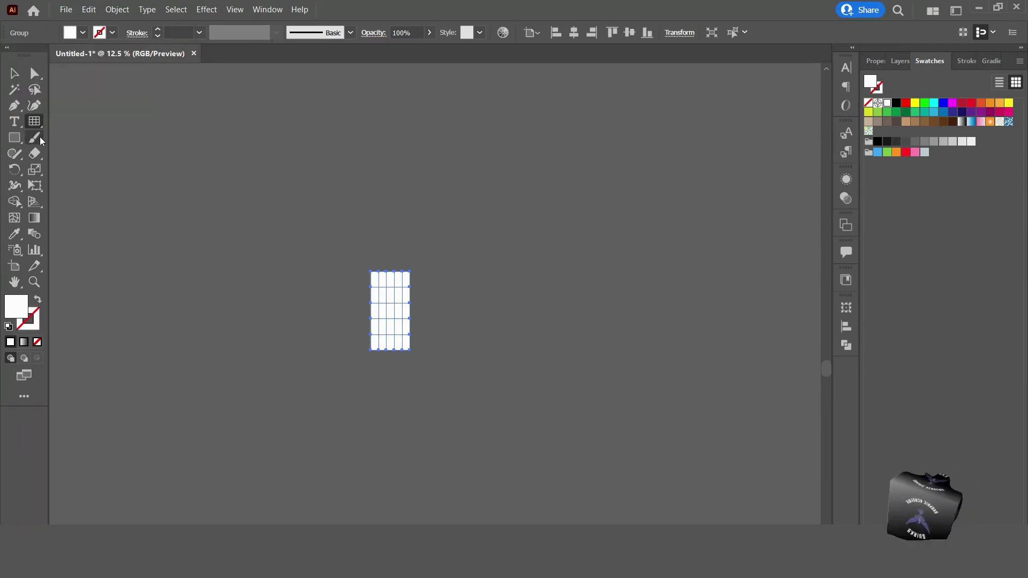
pyautogui.click(34, 169)
pyautogui.moveTo(38, 174); pyautogui.dragTo(69, 185)
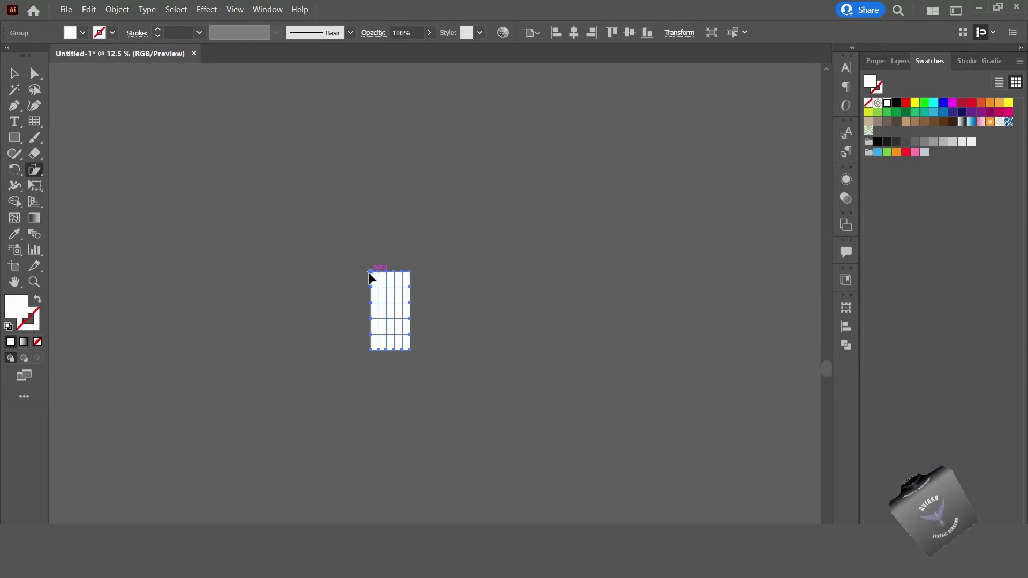
pyautogui.doubleClick(36, 169)
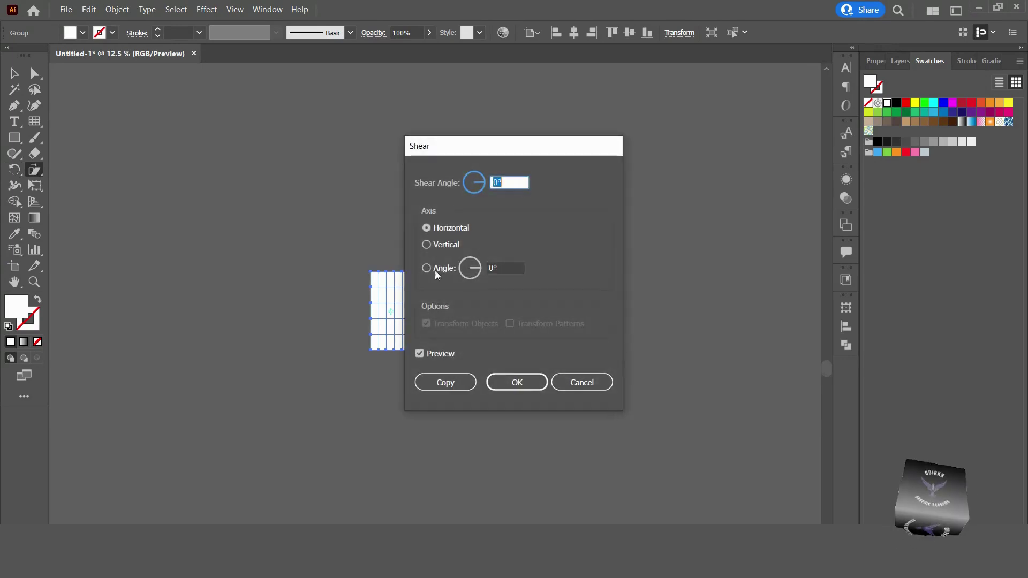
pyautogui.write('45')
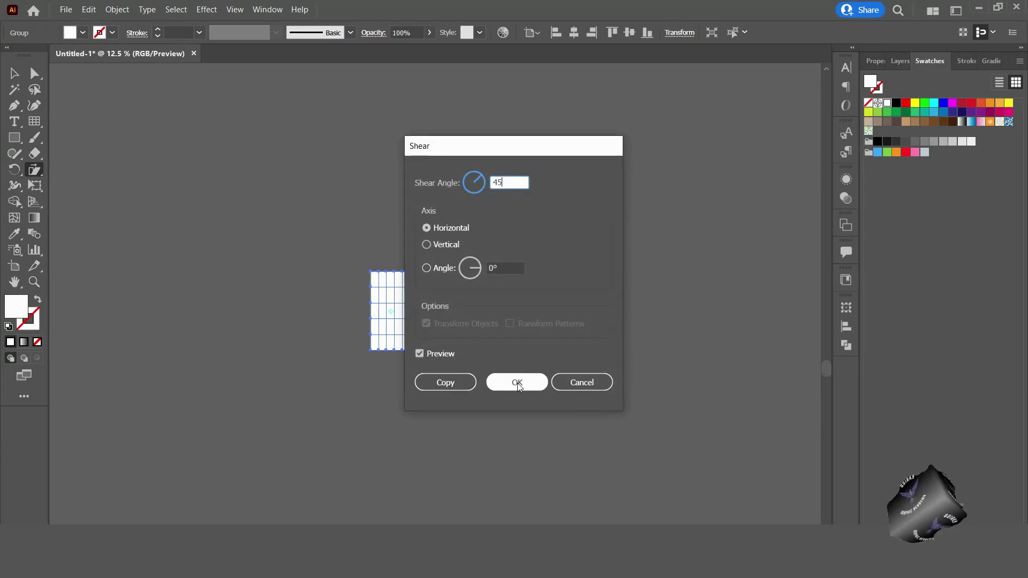
pyautogui.click(427, 245)
pyautogui.moveTo(516, 152); pyautogui.dragTo(640, 147)
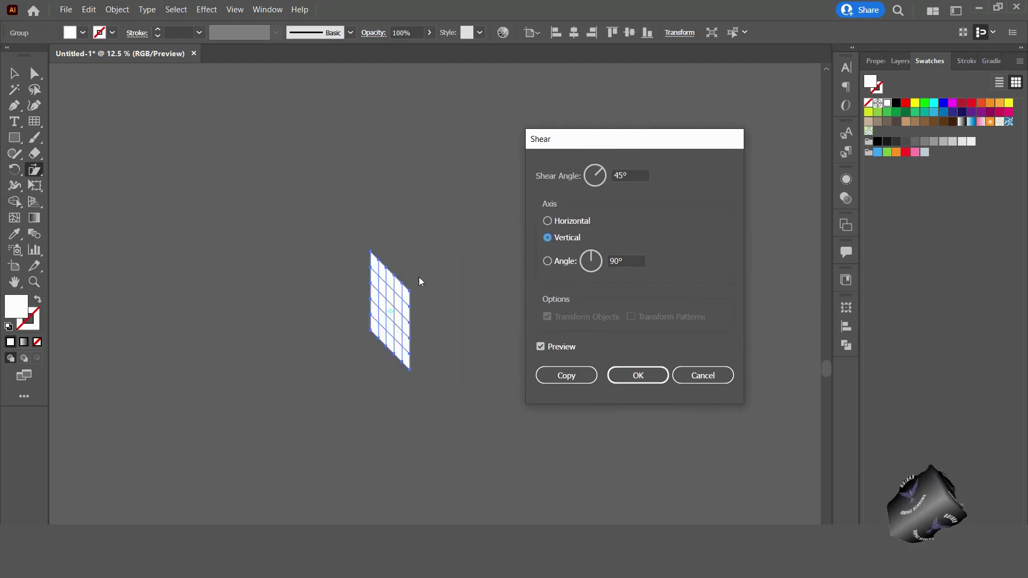
pyautogui.click(638, 376)
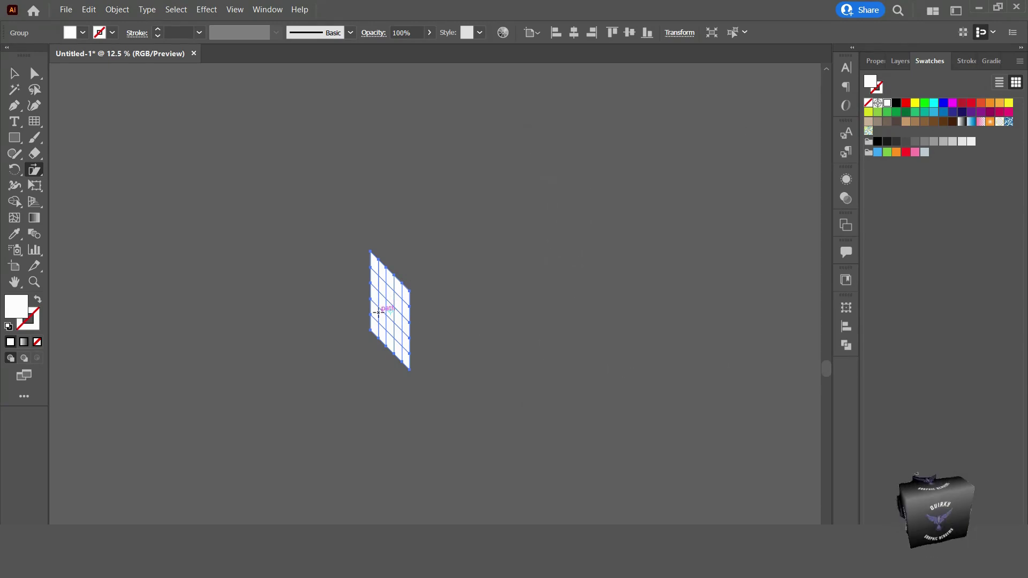
# Apply a Transform effect to the sheared grid with a 300 px horizontal move, Reflect X and 1 copy.
pyautogui.click(207, 9)
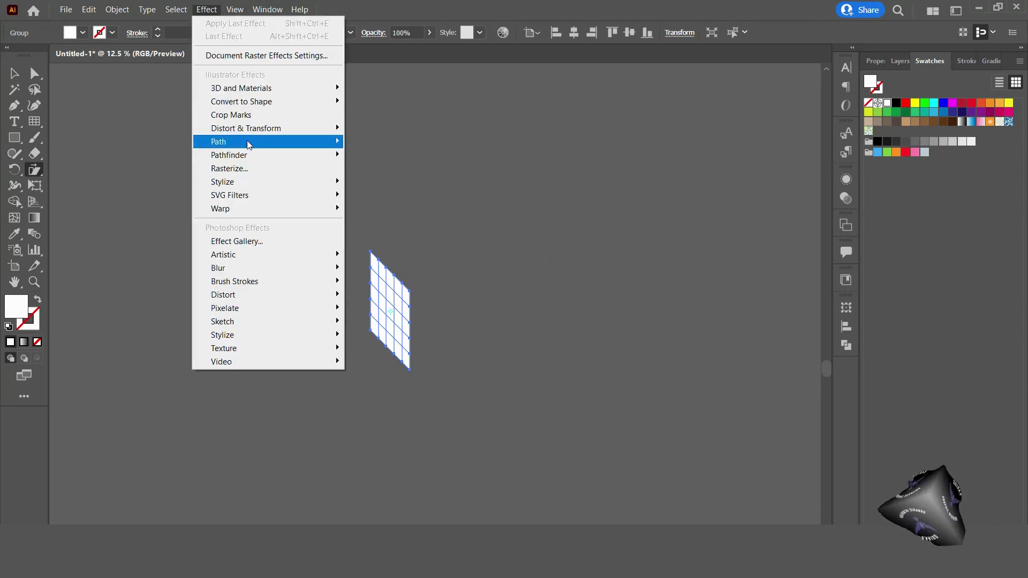
pyautogui.moveTo(248, 129)
pyautogui.click(382, 167)
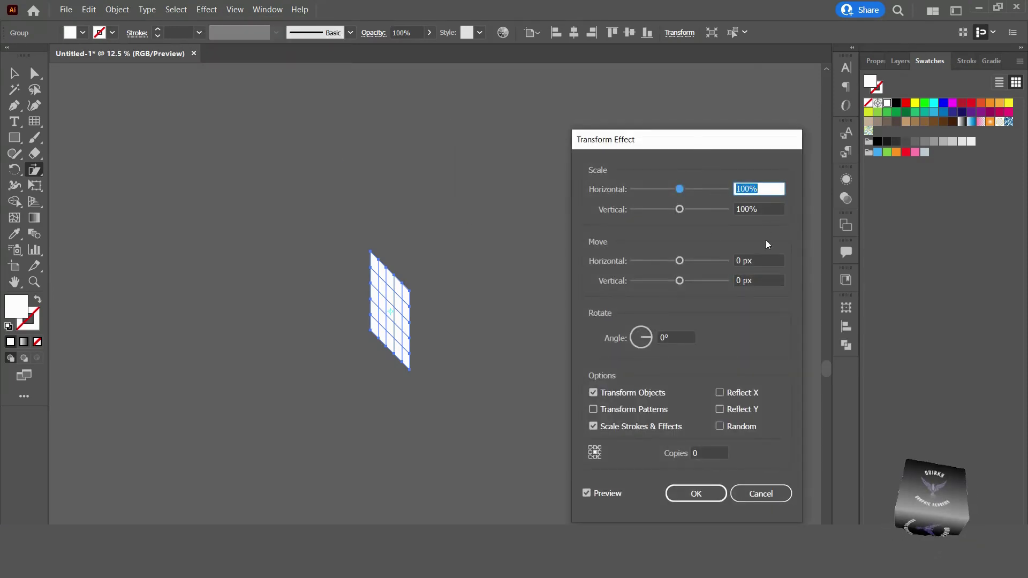
pyautogui.click(763, 260)
pyautogui.write('300')
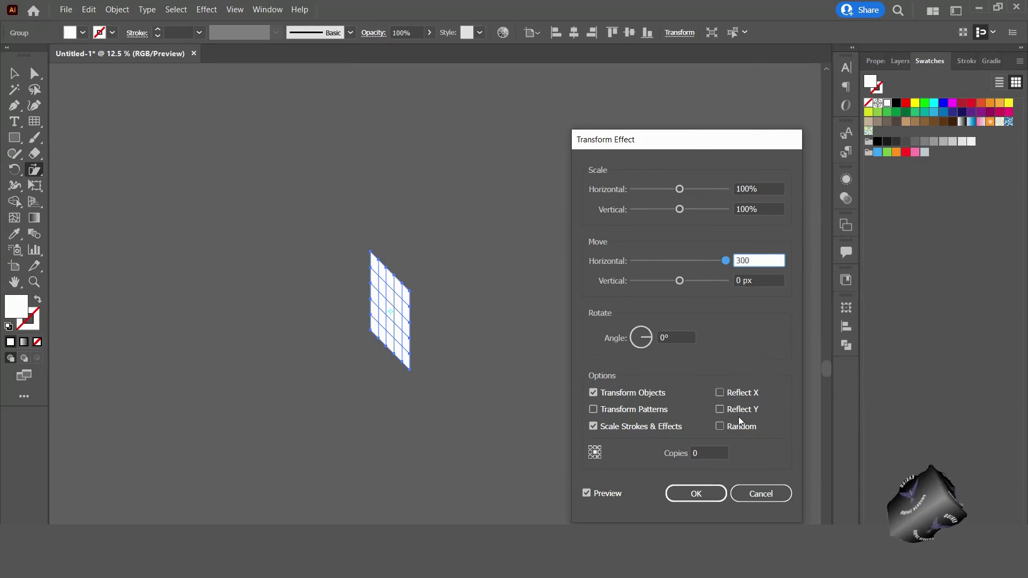
pyautogui.click(720, 393)
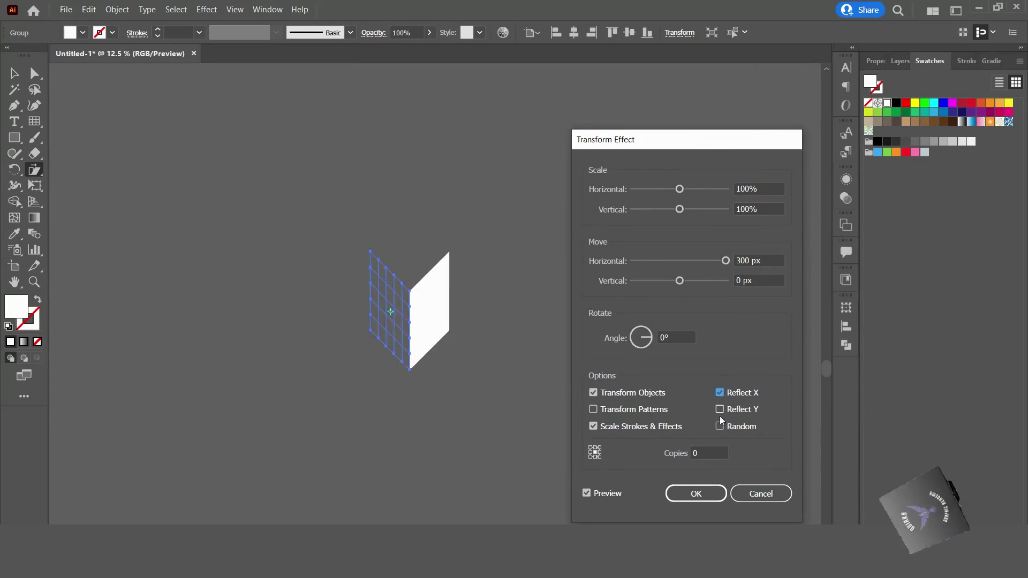
pyautogui.click(714, 450)
pyautogui.write('1')
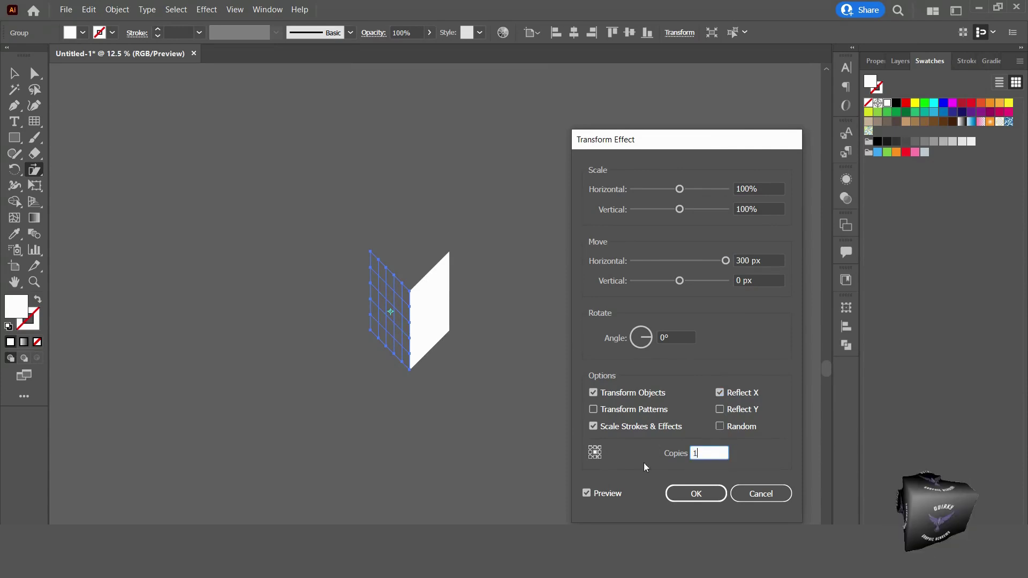
pyautogui.click(692, 494)
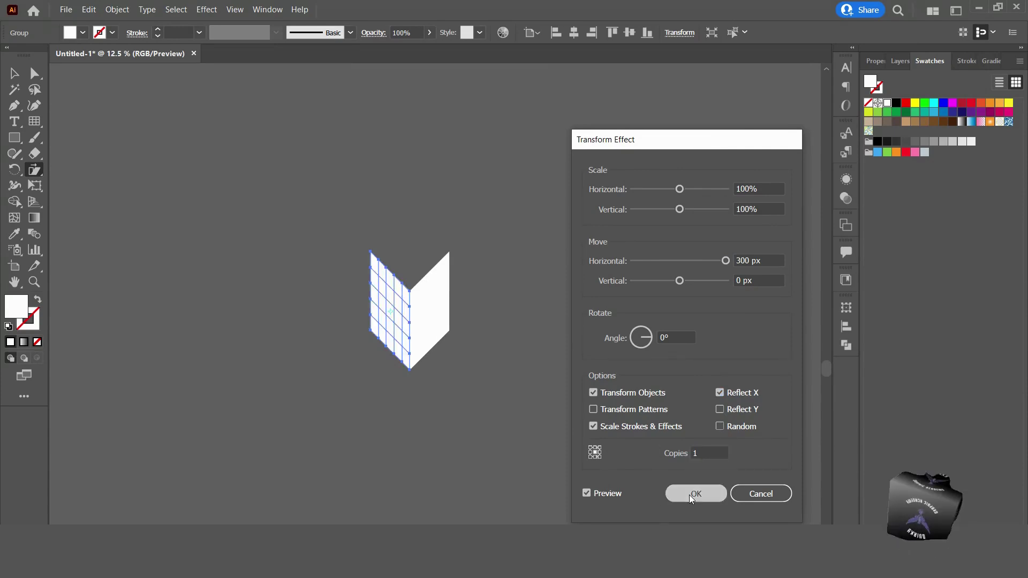
# Make the sheared grid a Live Paint group and fill its lowest cell beside the center line with light brown.
pyautogui.click(14, 75)
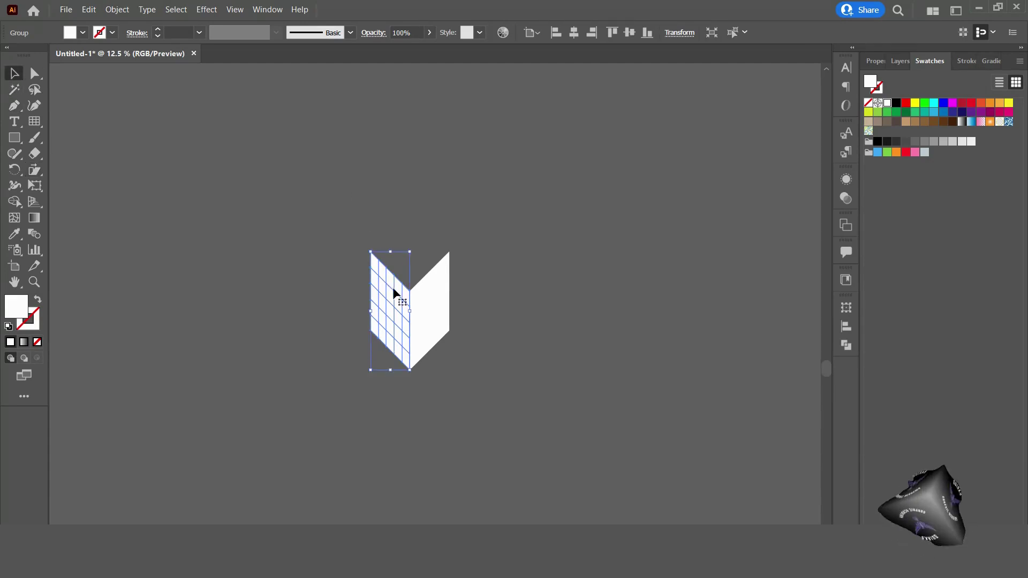
pyautogui.hotkey('ctrl', '=')
pyautogui.hotkey('ctrl', '=')
pyautogui.hotkey('ctrl', '=')
pyautogui.hotkey('ctrl', '=')
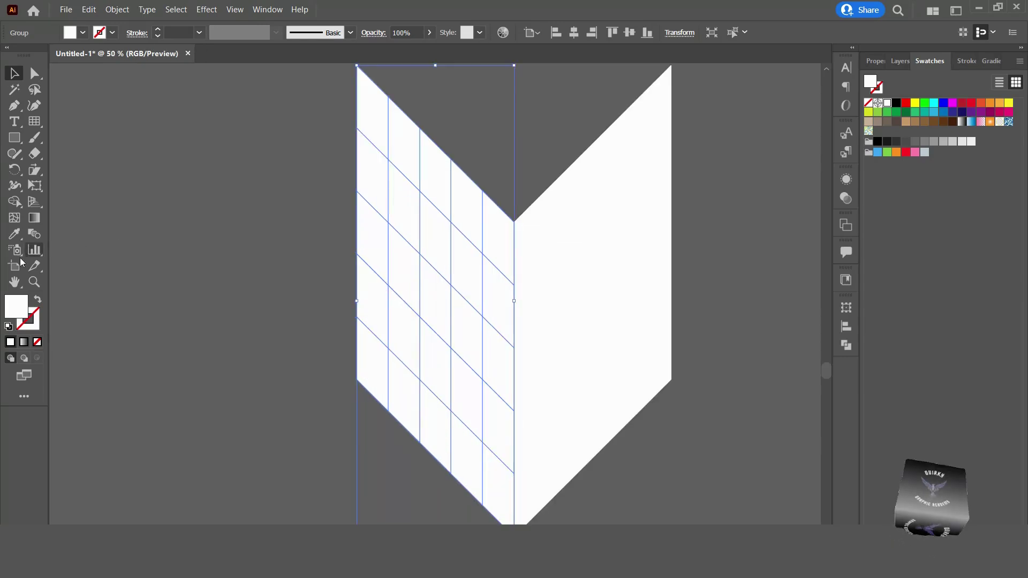
pyautogui.click(34, 283)
pyautogui.moveTo(361, 268); pyautogui.dragTo(393, 283)
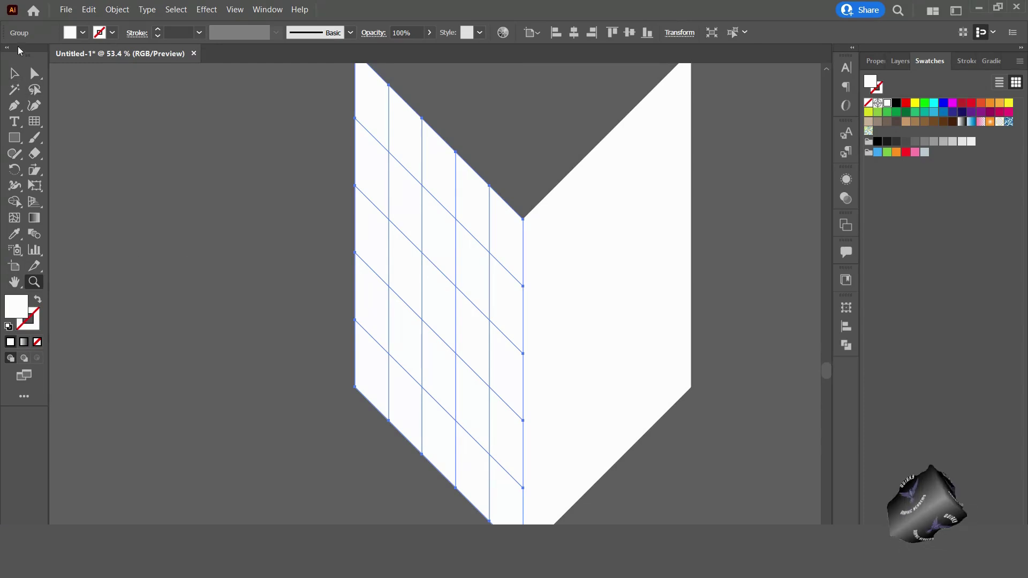
pyautogui.click(14, 74)
pyautogui.click(15, 284)
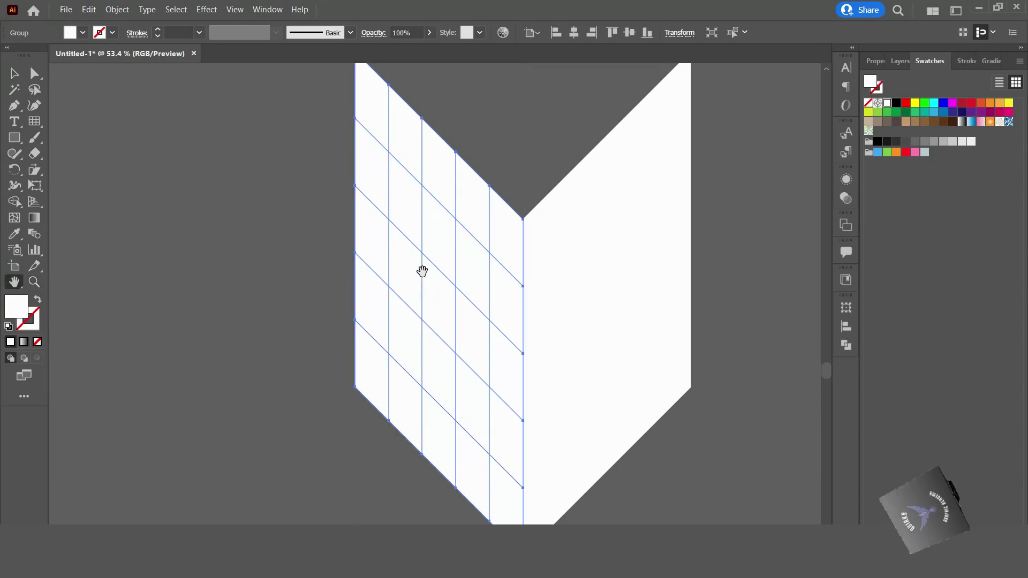
pyautogui.moveTo(422, 271); pyautogui.dragTo(374, 282)
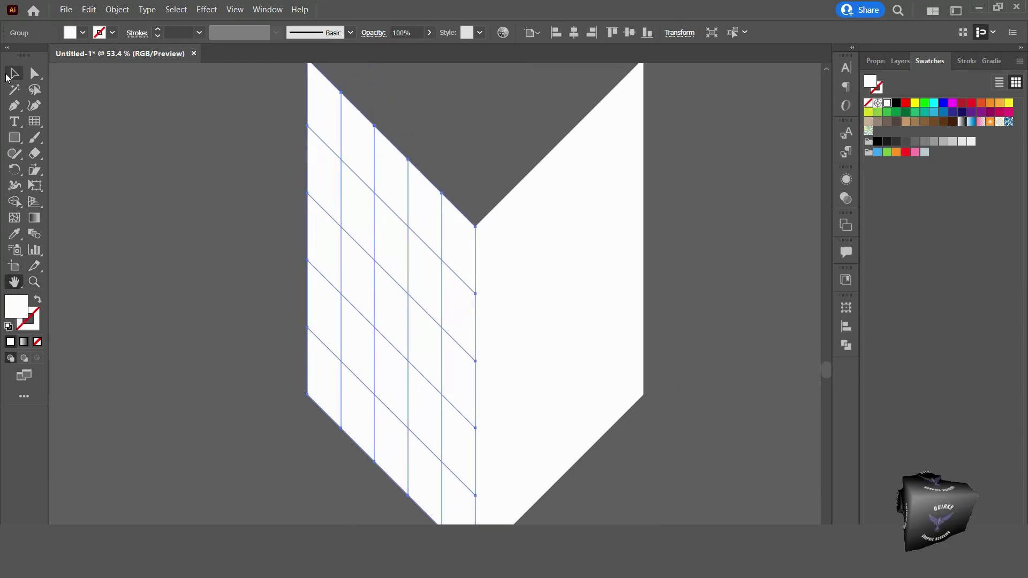
pyautogui.click(9, 71)
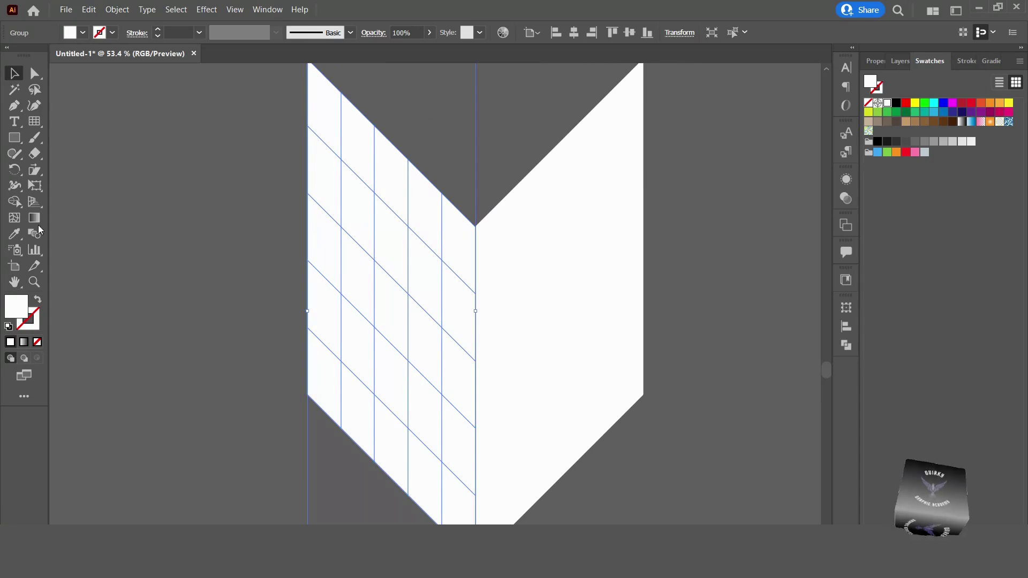
pyautogui.click(16, 204)
pyautogui.moveTo(18, 208)
pyautogui.mouseDown()
pyautogui.moveTo(29, 200)
pyautogui.moveTo(67, 220)
pyautogui.mouseUp()
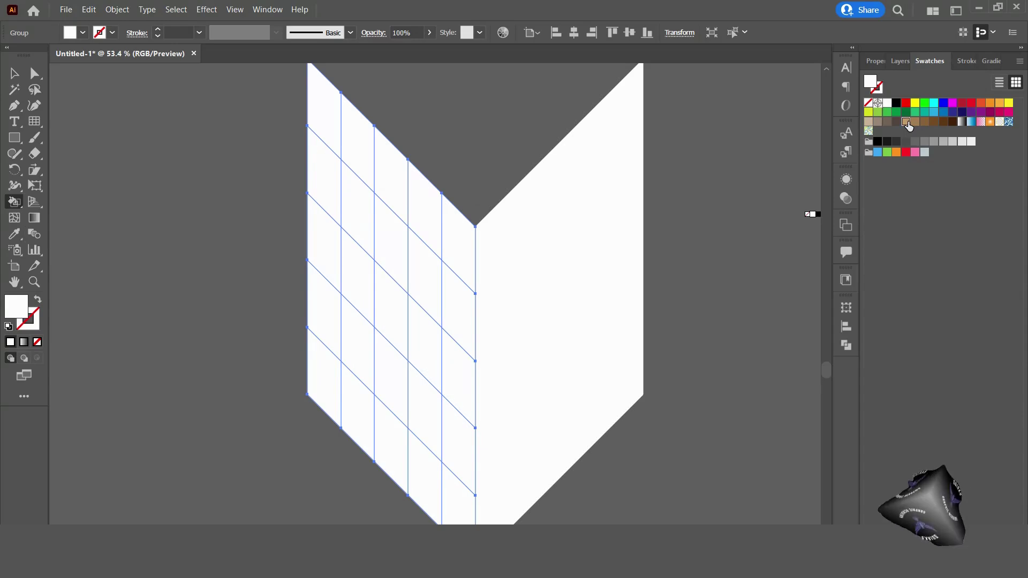
pyautogui.click(907, 122)
pyautogui.click(454, 518)
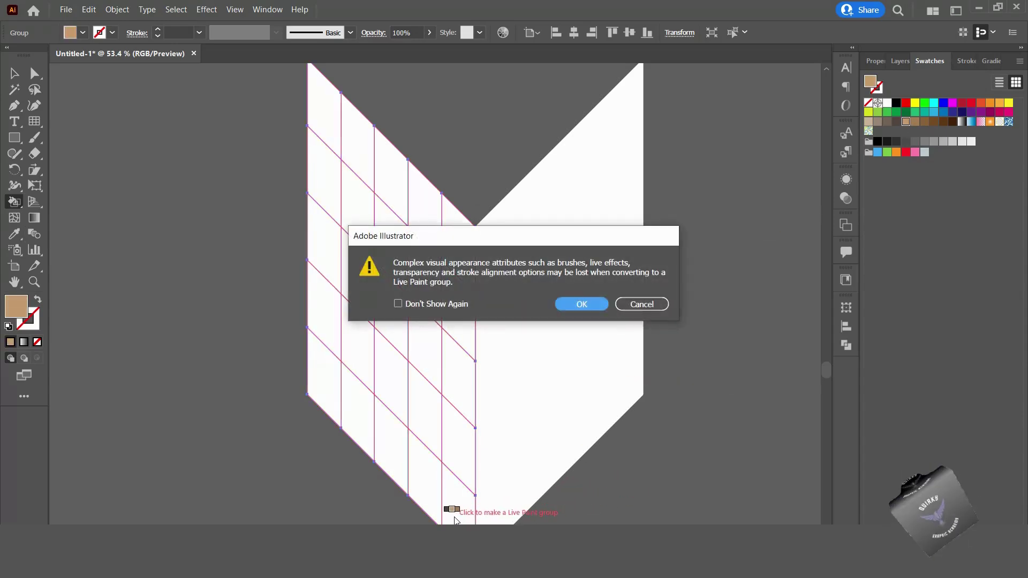
pyautogui.click(581, 305)
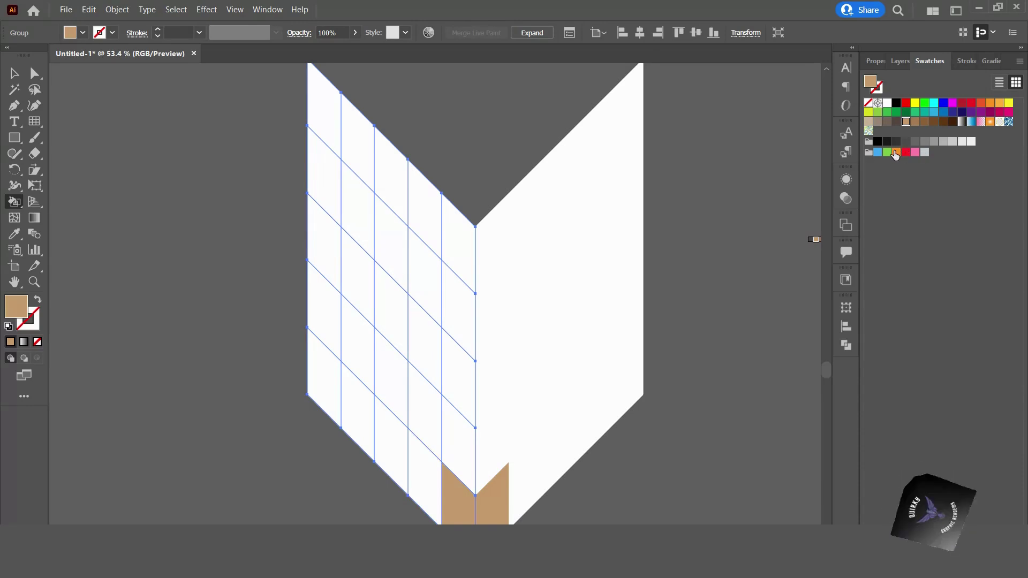
# Fill the two grid cells bordering the light brown cell with black.
pyautogui.click(877, 142)
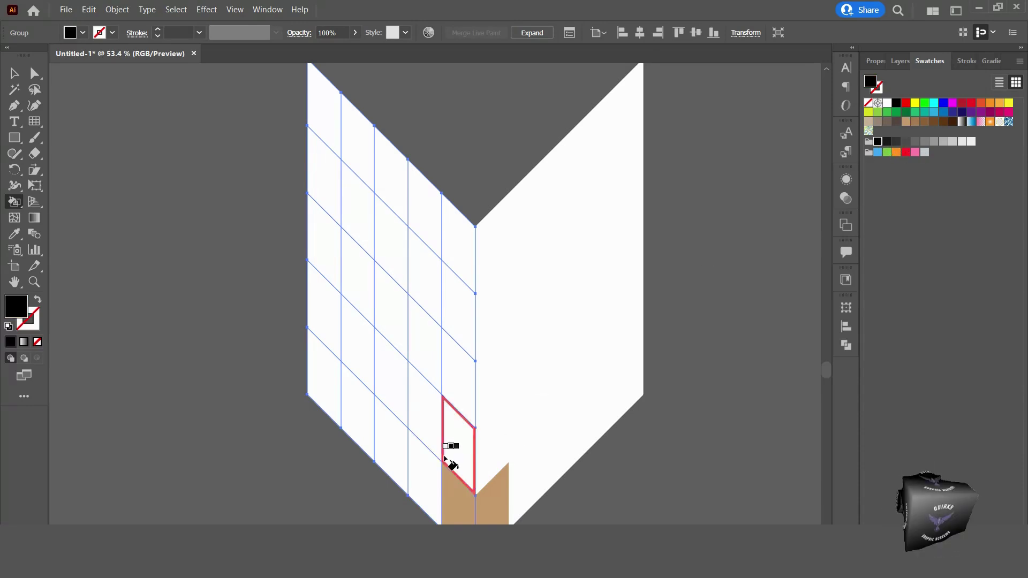
pyautogui.click(419, 480)
pyautogui.click(450, 456)
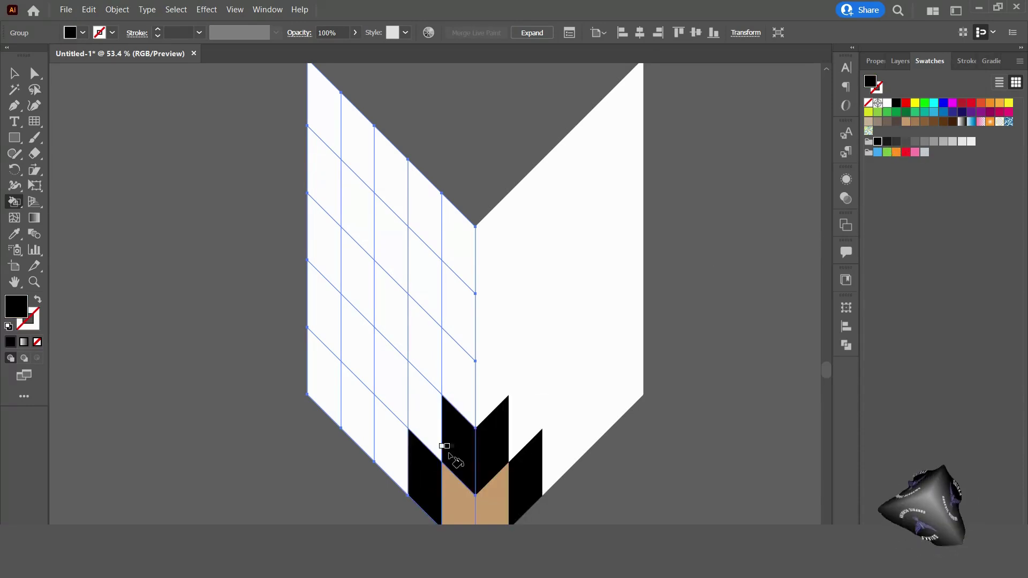
# Fill the three stepped grid cells directly outside the black ones with red.
pyautogui.click(906, 153)
pyautogui.click(382, 450)
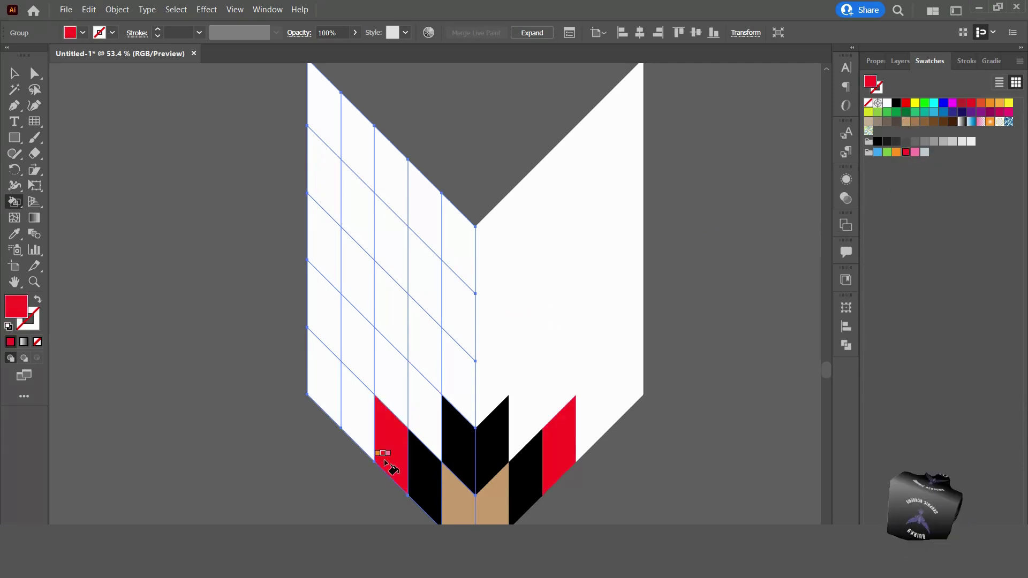
pyautogui.click(435, 423)
pyautogui.click(464, 396)
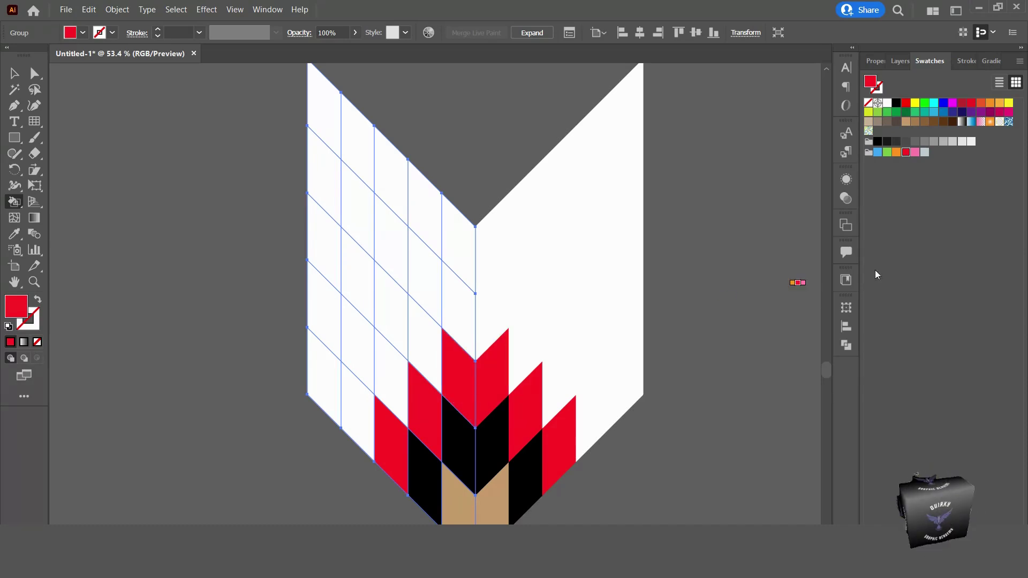
# Fill the four stepped grid cells directly outside the red ones with orange.
pyautogui.click(896, 152)
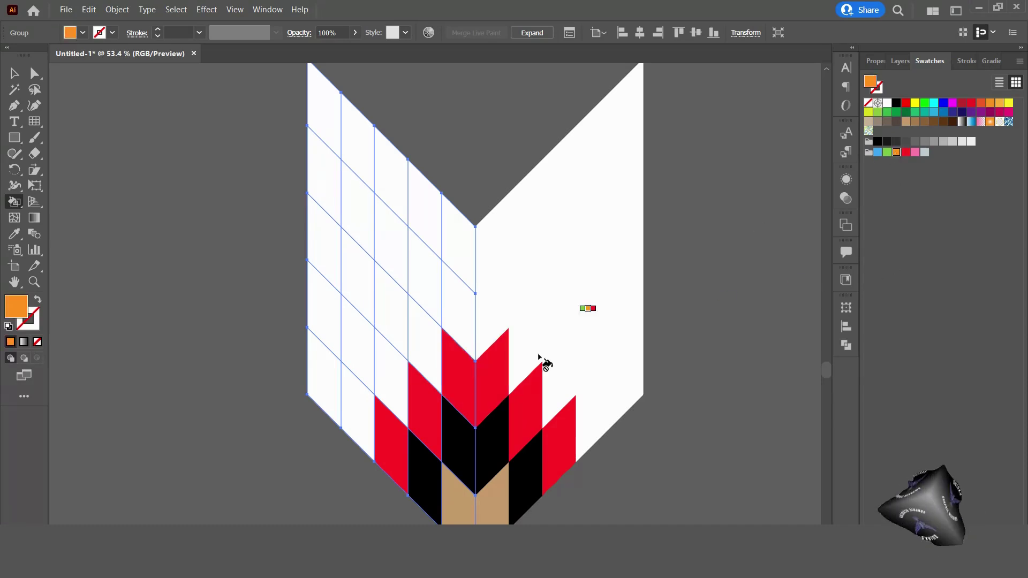
pyautogui.click(358, 421)
pyautogui.click(393, 390)
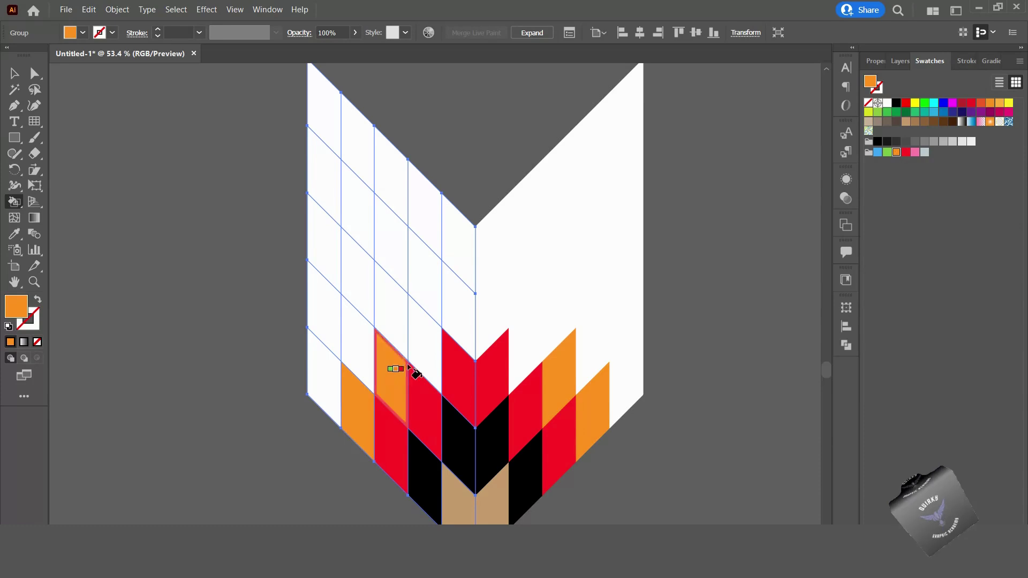
pyautogui.click(428, 348)
pyautogui.click(463, 324)
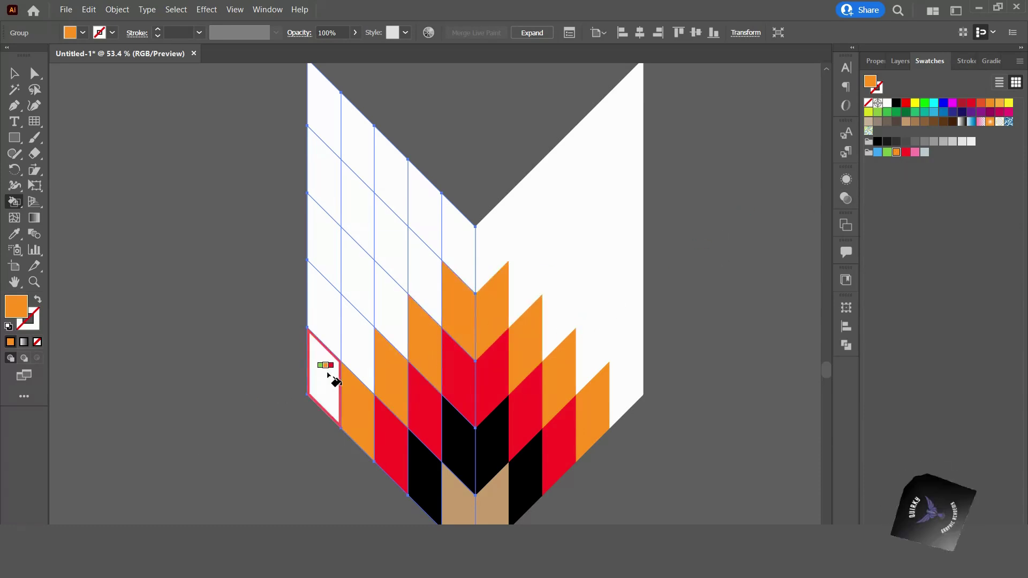
# Fill the five stepped grid cells directly above the orange row with black.
pyautogui.click(878, 143)
pyautogui.click(317, 385)
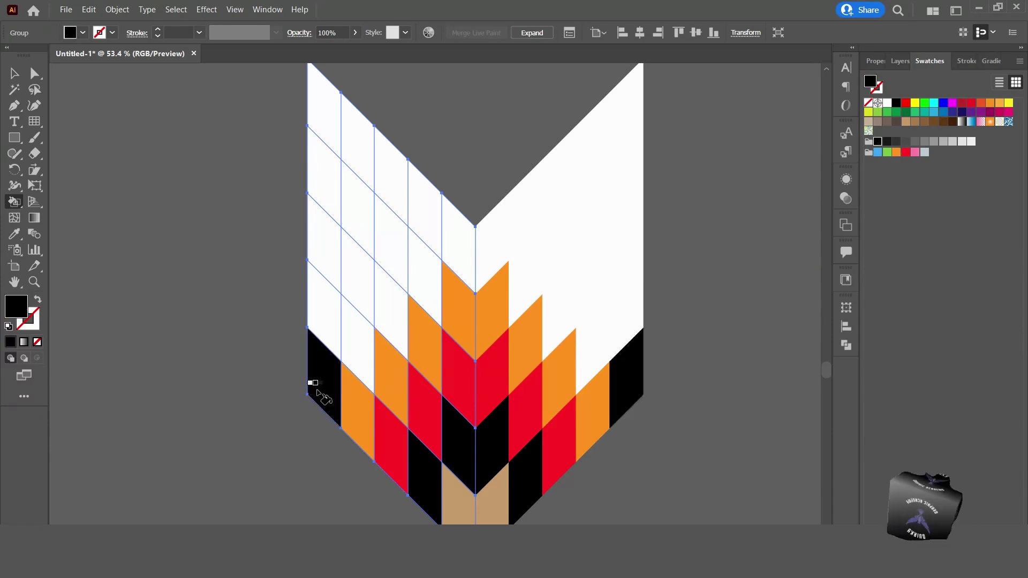
pyautogui.click(348, 353)
pyautogui.click(393, 322)
pyautogui.click(423, 290)
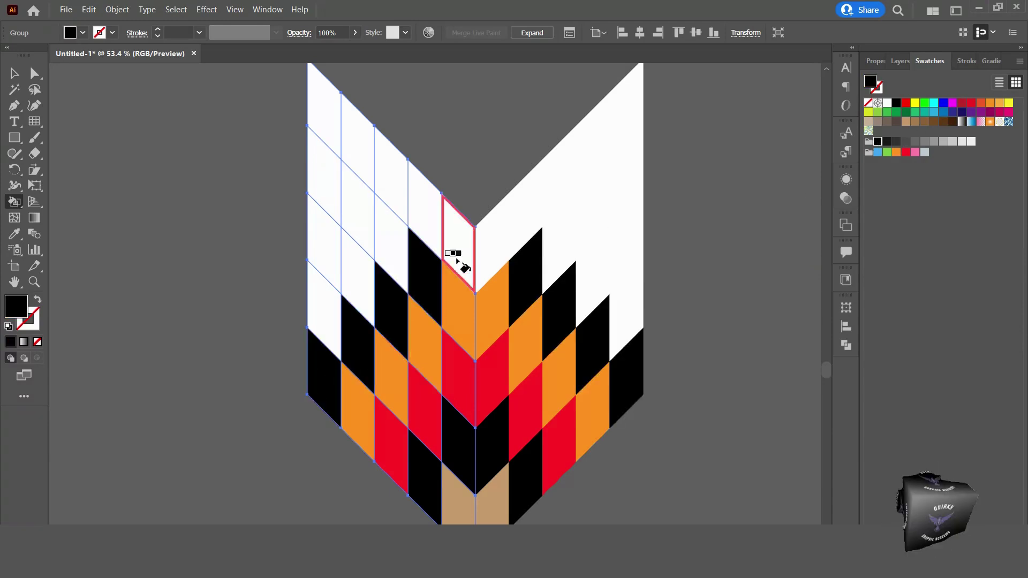
pyautogui.click(457, 261)
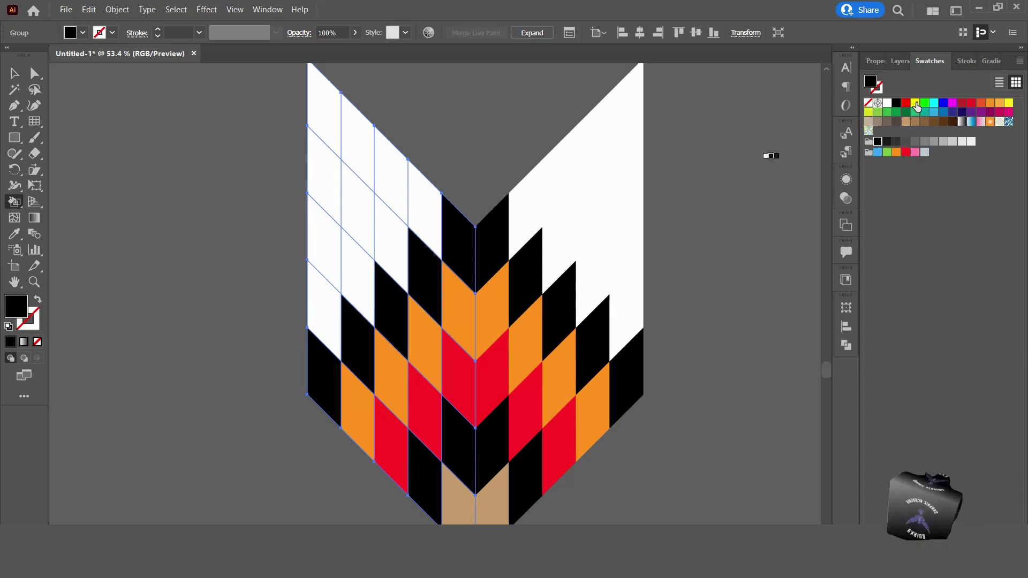
# Fill the four stepped grid cells directly above the upper black row with bright yellow.
pyautogui.click(916, 105)
pyautogui.click(311, 316)
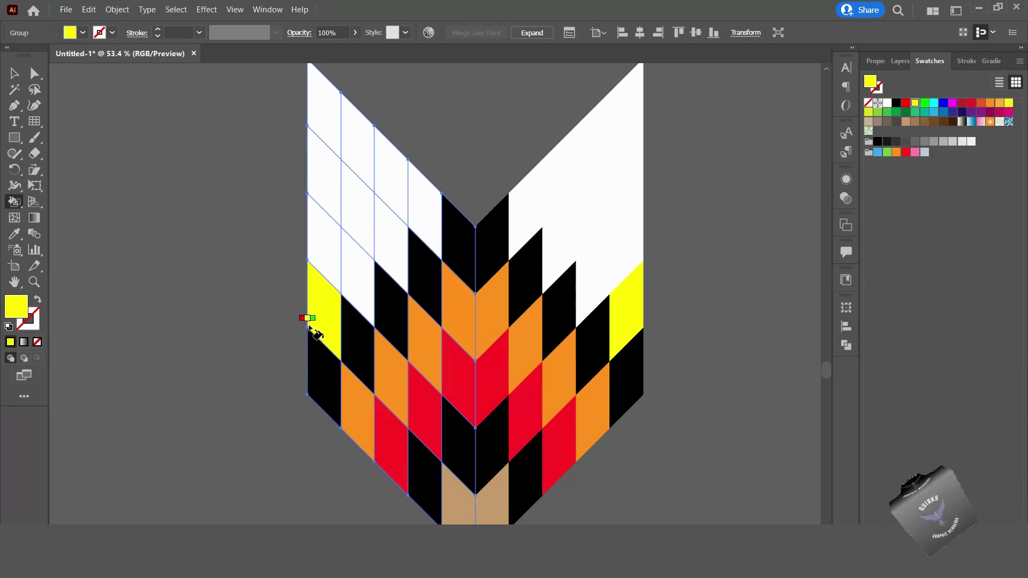
pyautogui.click(364, 289)
pyautogui.click(393, 257)
pyautogui.click(427, 220)
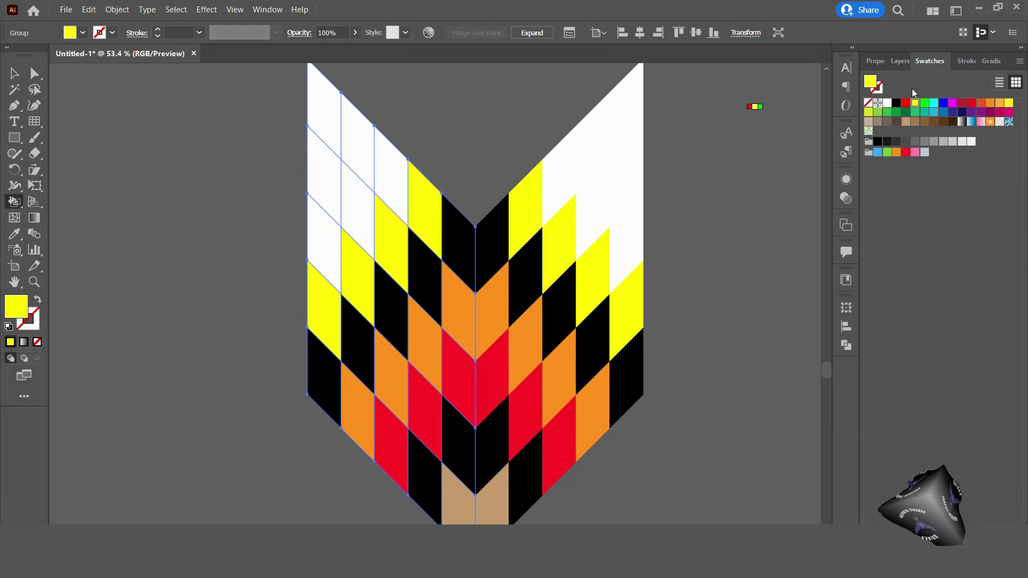
# Fill the three stepped grid cells directly above the yellow row with dark blue.
pyautogui.click(943, 103)
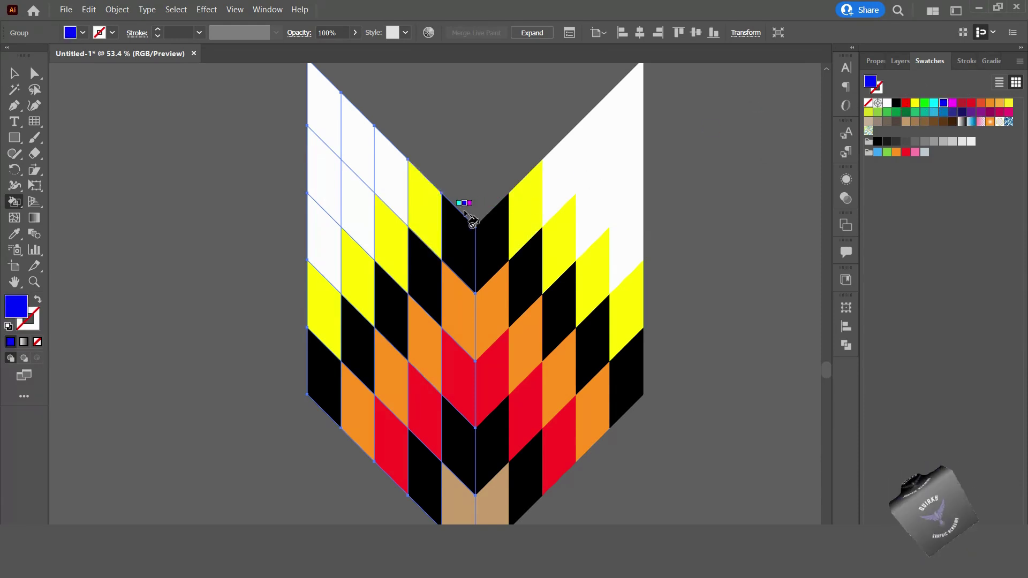
pyautogui.click(952, 111)
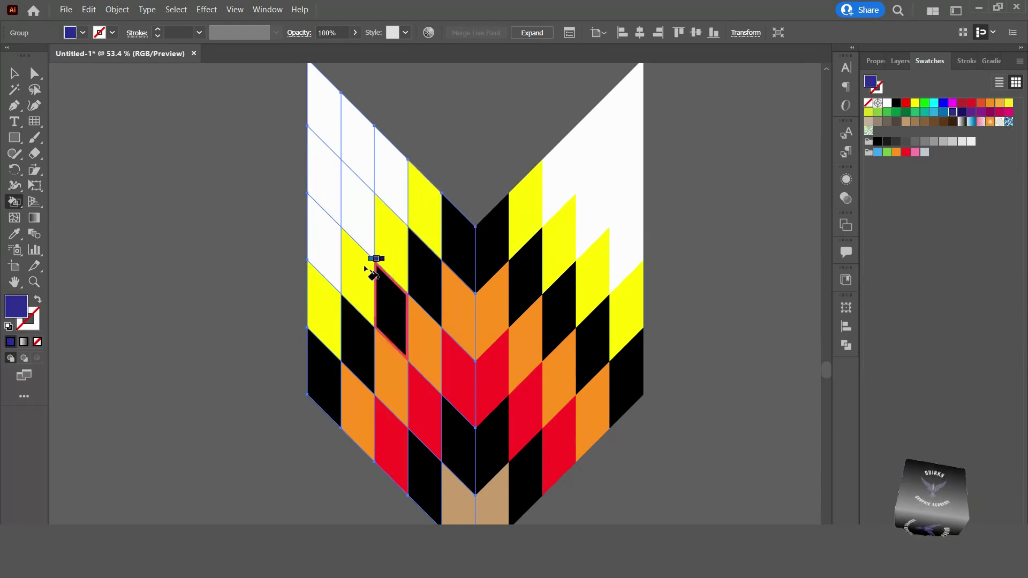
pyautogui.click(321, 267)
pyautogui.click(357, 224)
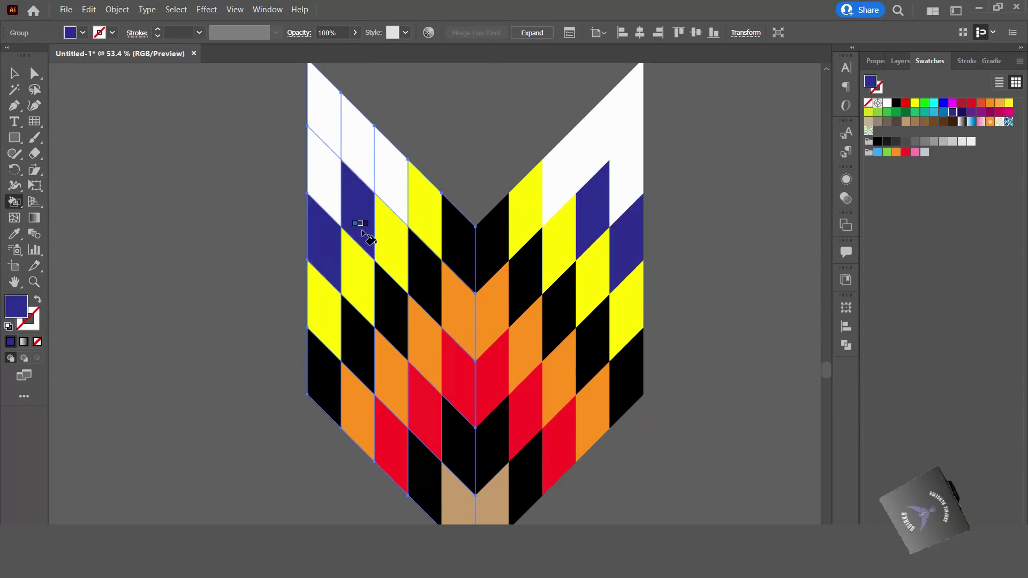
pyautogui.click(391, 198)
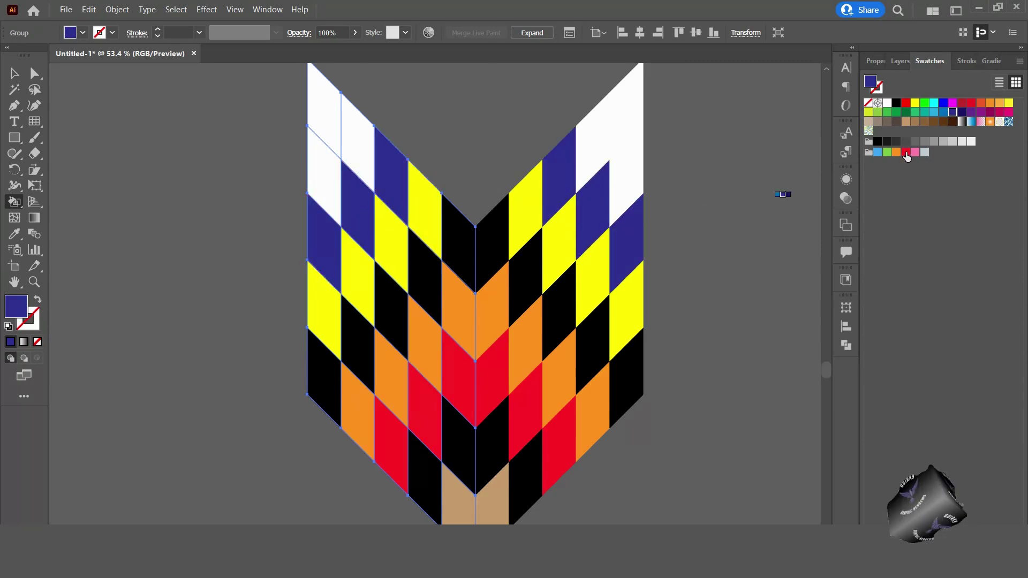
# Fill the two grid cells directly above the dark blue row with red.
pyautogui.click(905, 154)
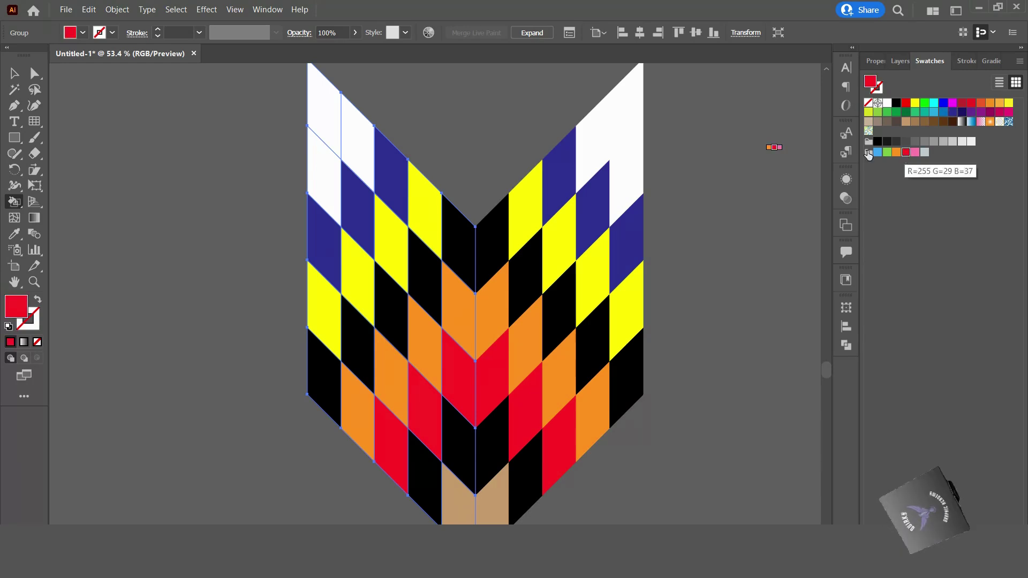
pyautogui.click(314, 183)
pyautogui.click(356, 159)
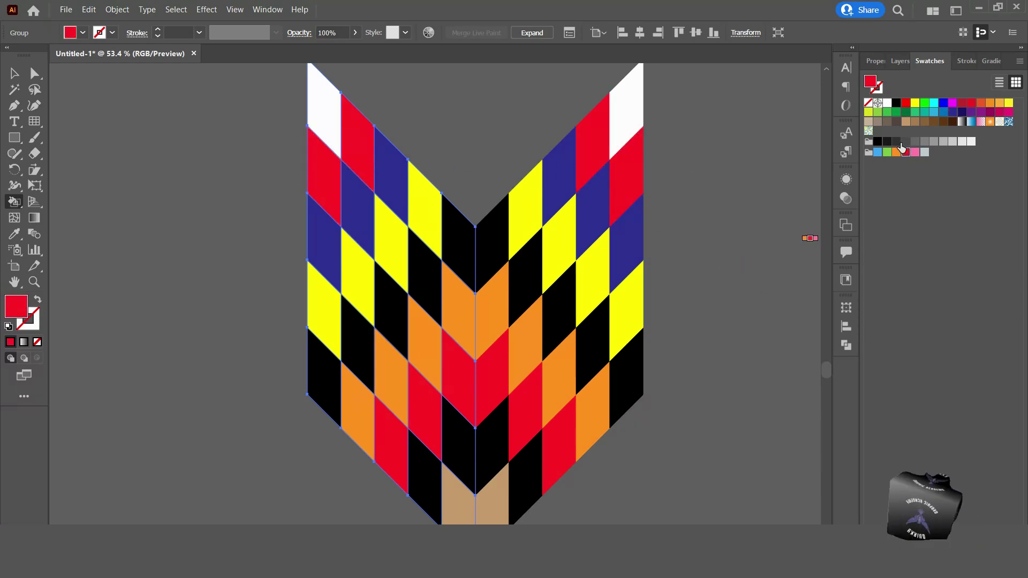
# Try orange on the last white cell at the grid's upper outer corner, and recolor it bright yellow.
pyautogui.click(897, 154)
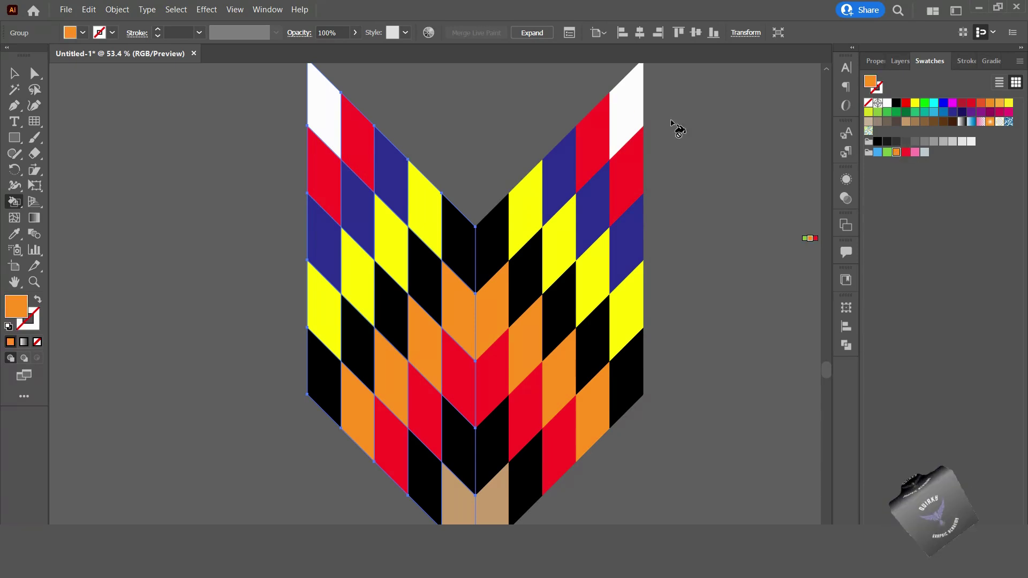
pyautogui.click(312, 118)
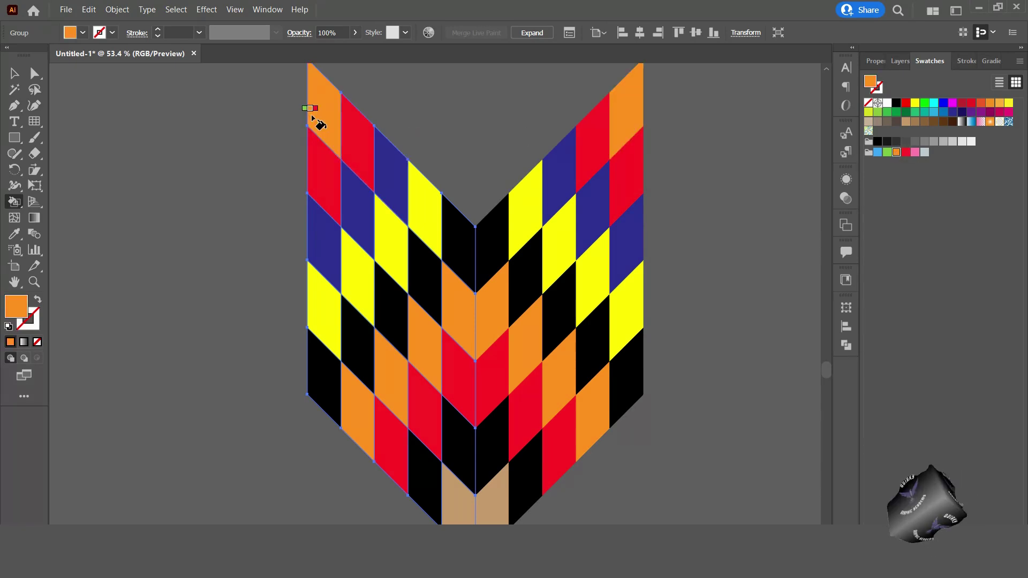
pyautogui.click(915, 103)
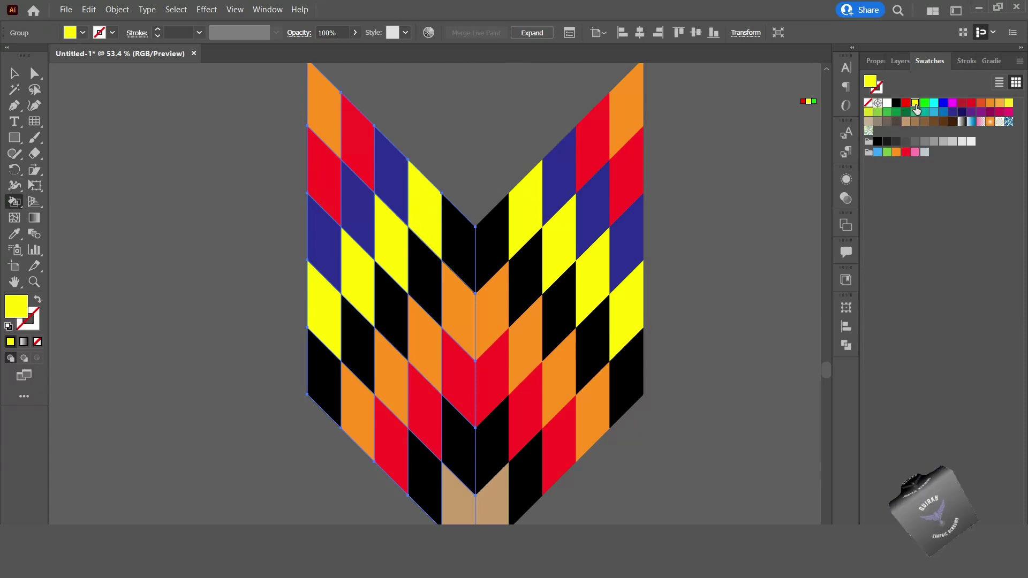
pyautogui.click(312, 129)
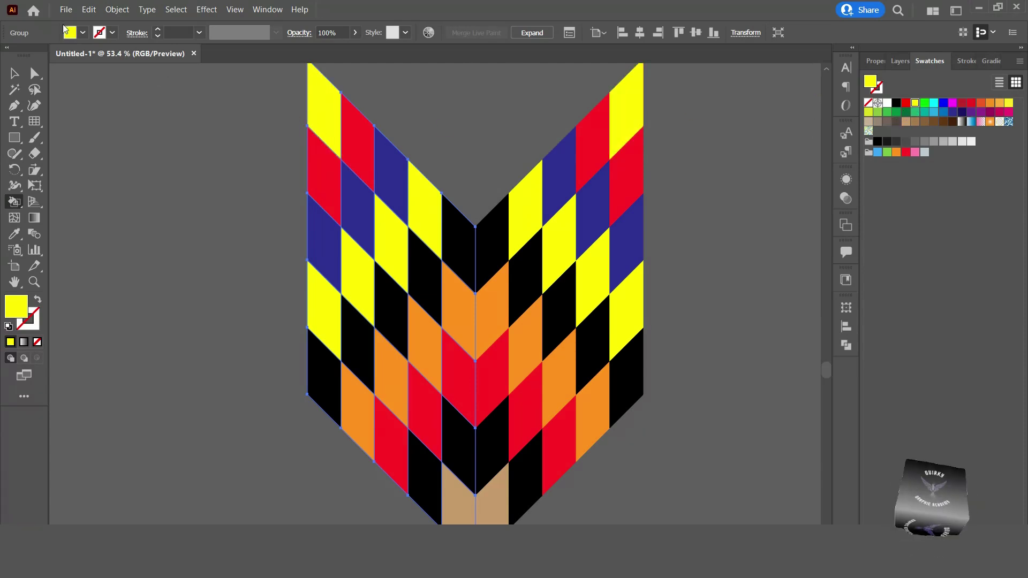
# Select the colored mirrored artwork and make a new pattern from it.
pyautogui.click(12, 73)
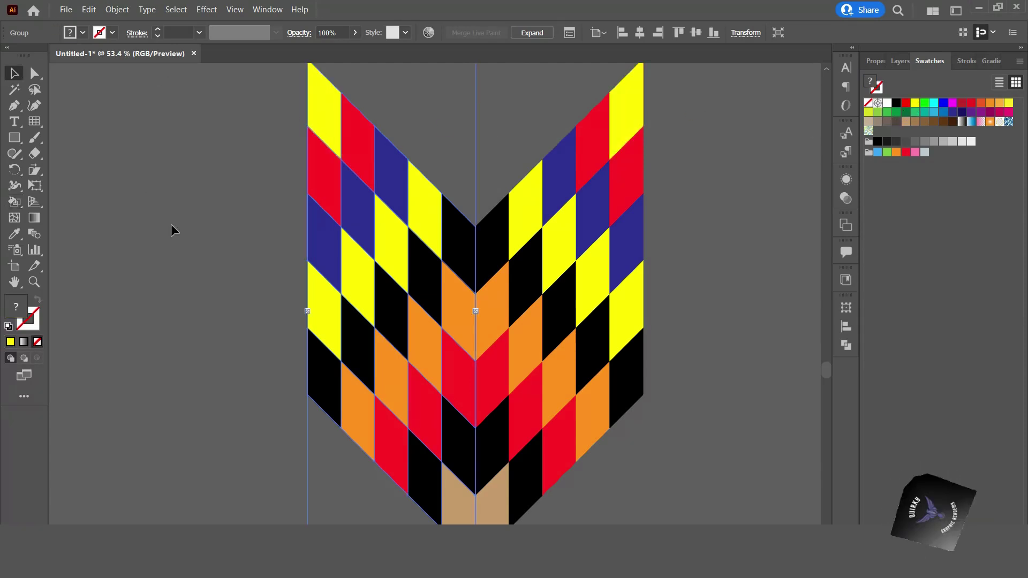
pyautogui.click(171, 225)
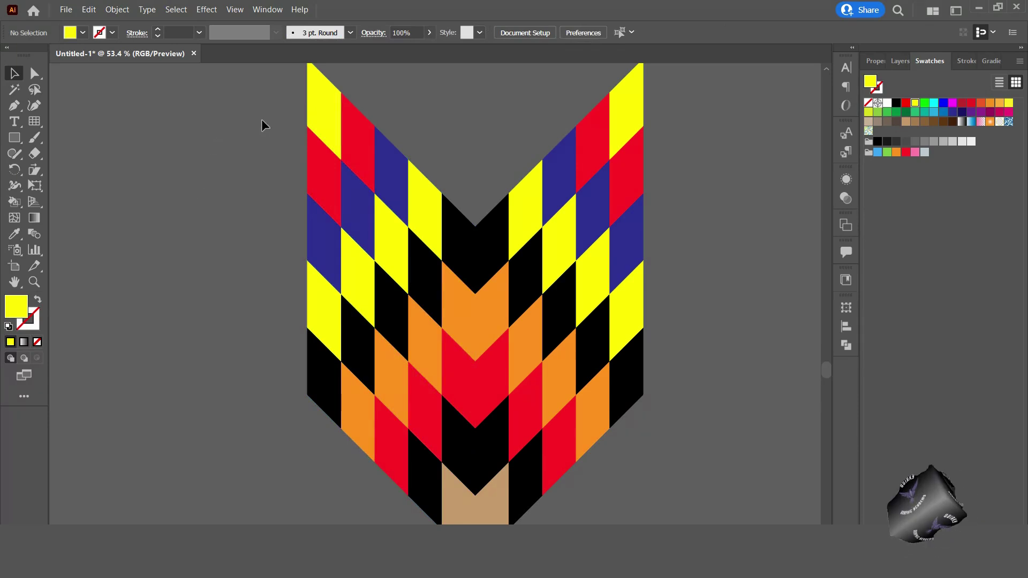
pyautogui.click(446, 397)
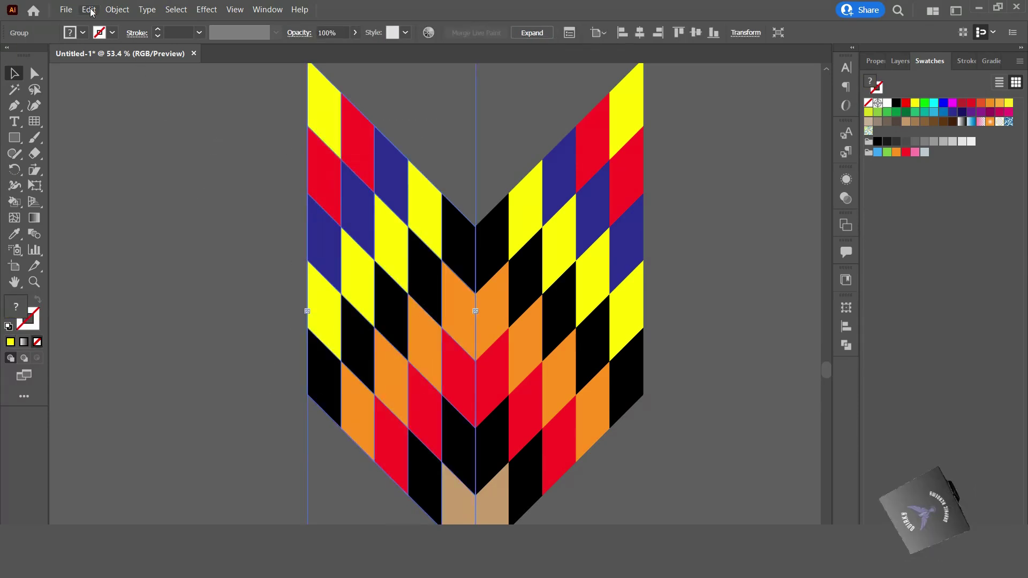
pyautogui.click(118, 9)
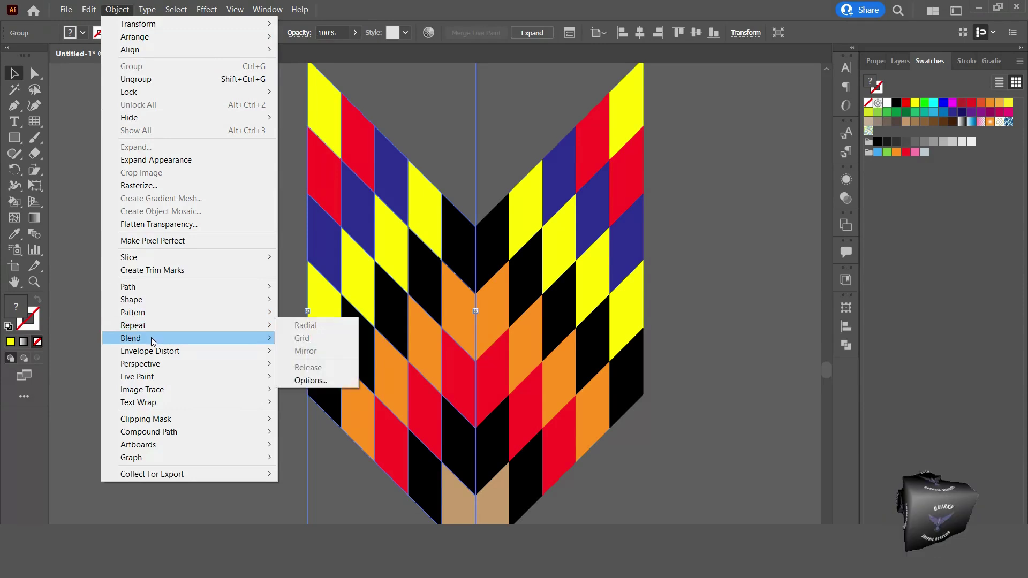
pyautogui.moveTo(149, 316)
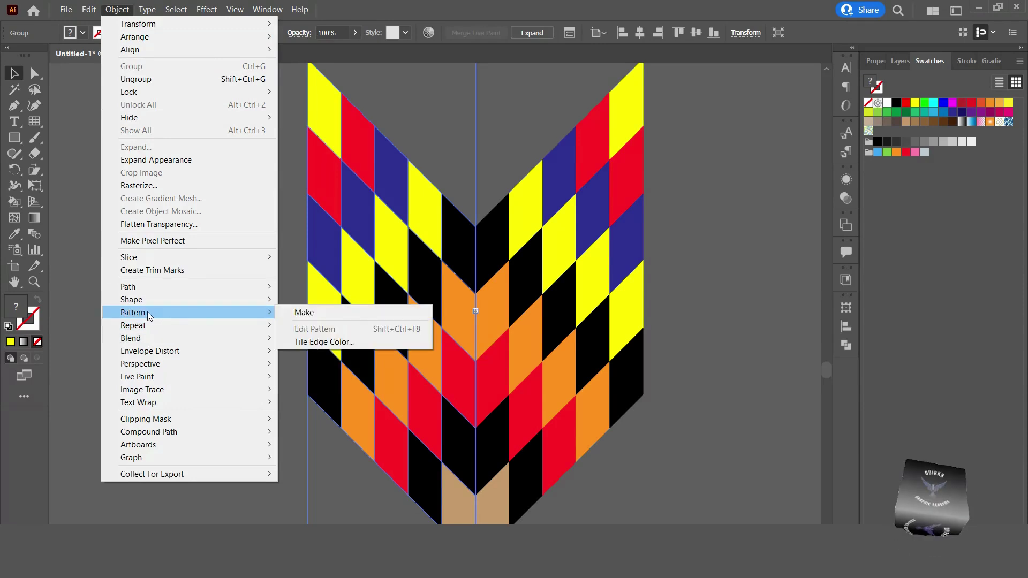
pyautogui.click(303, 315)
pyautogui.click(657, 310)
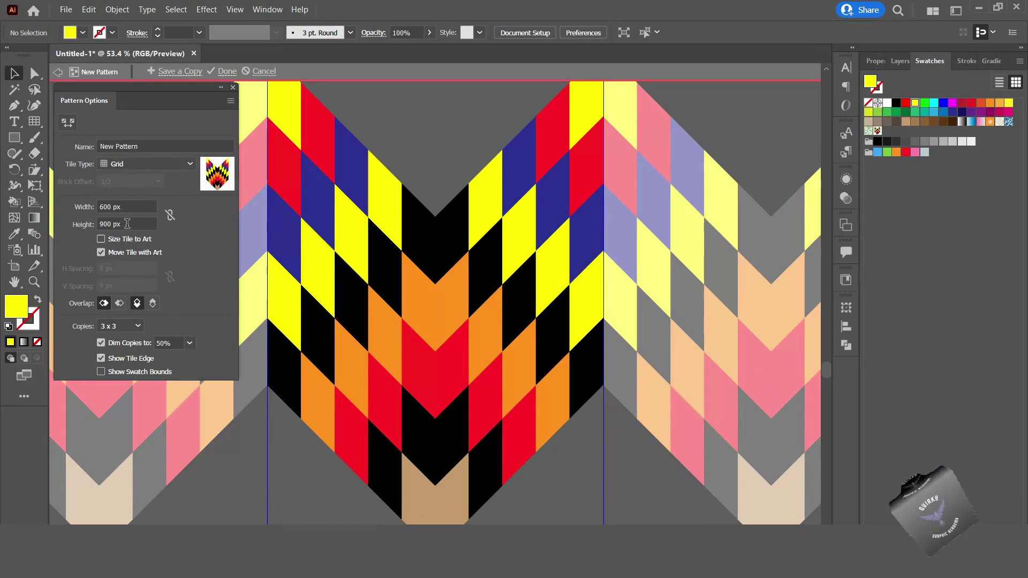
# Reduce the pattern tile height to 600 px to close the gaps between rows, and finish editing the pattern.
pyautogui.moveTo(123, 223); pyautogui.dragTo(92, 223)
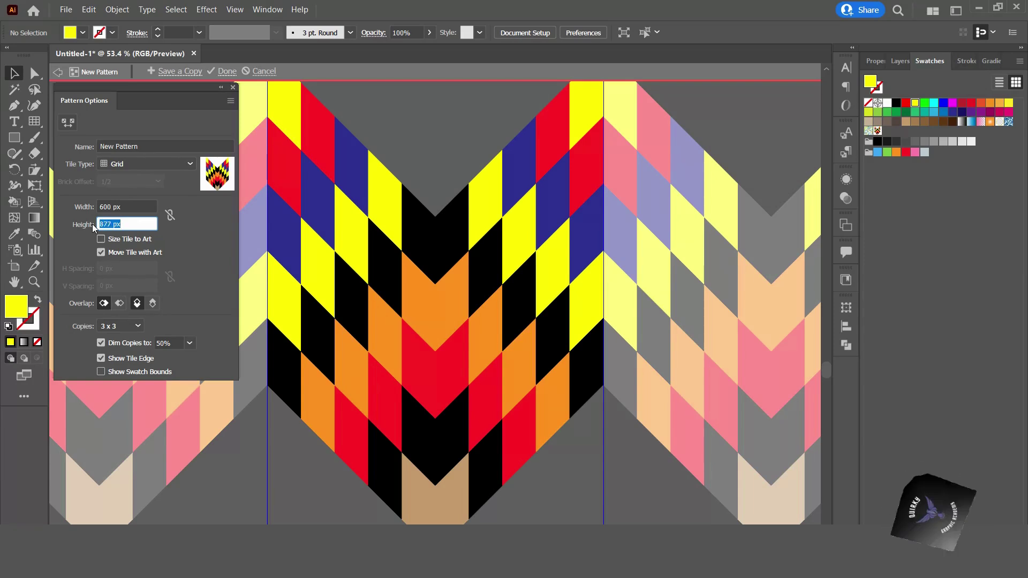
pyautogui.press('Down')
pyautogui.press('Down')
pyautogui.press('Down')
pyautogui.press('Down')
pyautogui.press('Down')
pyautogui.press('Down')
pyautogui.press('Down')
pyautogui.press('Down')
pyautogui.press('Down')
pyautogui.press('Down')
pyautogui.press('Down')
pyautogui.press('Down')
pyautogui.press('Down')
pyautogui.press('Down')
pyautogui.press('Down')
pyautogui.press('Down')
pyautogui.press('Down')
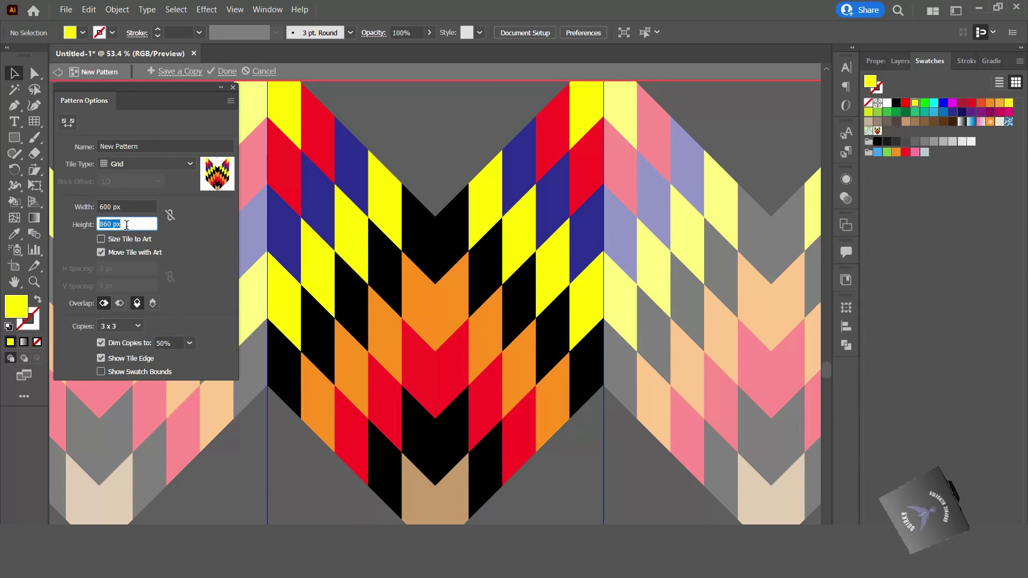
pyautogui.press('Down')
pyautogui.press('Down')
pyautogui.press('Down')
pyautogui.press('Down')
pyautogui.press('Down')
pyautogui.press('Down')
pyautogui.press('Down')
pyautogui.press('Down')
pyautogui.press('Down')
pyautogui.press('Down')
pyautogui.press('Down')
pyautogui.press('Down')
pyautogui.press('Down')
pyautogui.press('Down')
pyautogui.press('Down')
pyautogui.press('Down')
pyautogui.press('Down')
pyautogui.press('Down')
pyautogui.press('Down')
pyautogui.press('Down')
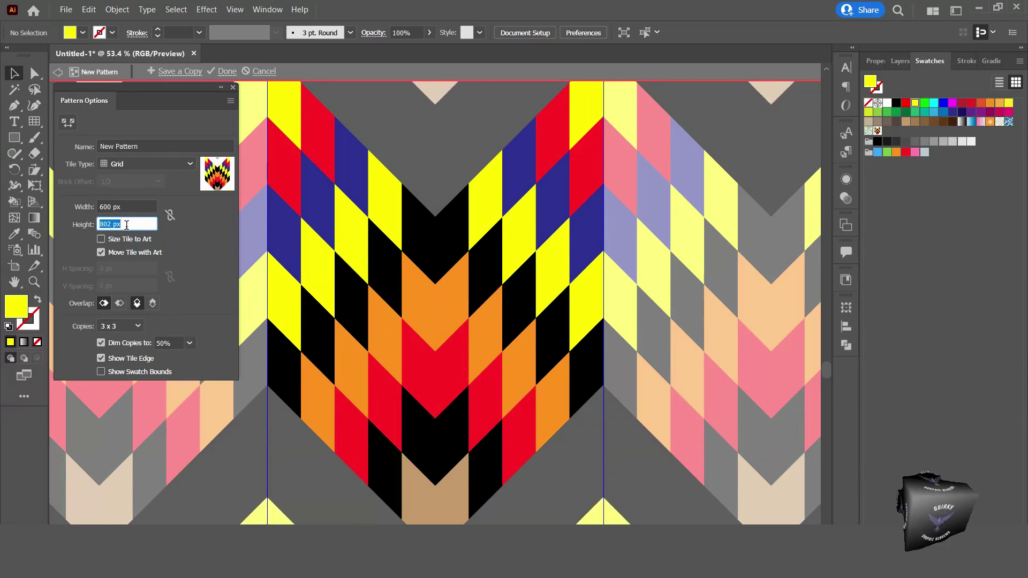
pyautogui.press('Down')
pyautogui.press('Down')
pyautogui.press('Down')
pyautogui.press('Down')
pyautogui.press('Down')
pyautogui.press('Down')
pyautogui.press('Down')
pyautogui.press('Down')
pyautogui.press('Down')
pyautogui.press('Down')
pyautogui.press('Down')
pyautogui.press('Down')
pyautogui.press('Down')
pyautogui.press('Down')
pyautogui.press('Down')
pyautogui.press('Down')
pyautogui.press('Down')
pyautogui.press('Down')
pyautogui.press('Down')
pyautogui.press('Down')
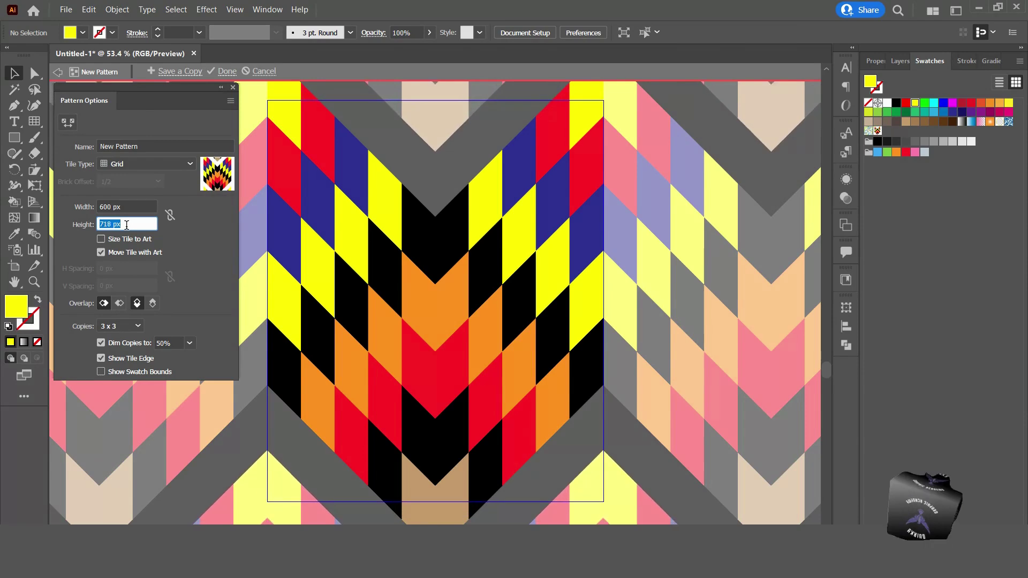
pyautogui.press('Down')
pyautogui.press('Down')
pyautogui.press('Down')
pyautogui.press('Down')
pyautogui.press('Down')
pyautogui.press('Down')
pyautogui.press('Down')
pyautogui.press('Down')
pyautogui.press('Down')
pyautogui.press('Down')
pyautogui.press('Down')
pyautogui.press('Down')
pyautogui.press('Down')
pyautogui.press('Down')
pyautogui.press('Down')
pyautogui.press('Down')
pyautogui.press('Down')
pyautogui.press('Down')
pyautogui.press('Down')
pyautogui.press('Down')
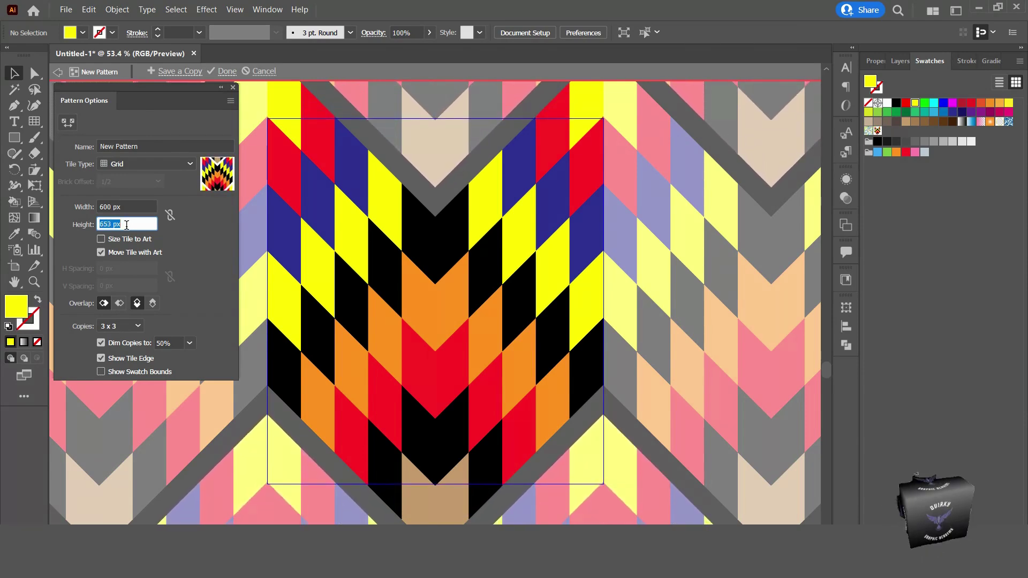
pyautogui.press('Down')
pyautogui.press('Down')
pyautogui.press('Down')
pyautogui.press('Down')
pyautogui.press('Down')
pyautogui.press('Down')
pyautogui.press('Down')
pyautogui.press('Down')
pyautogui.press('Down')
pyautogui.press('Down')
pyautogui.press('Down')
pyautogui.press('Down')
pyautogui.press('Down')
pyautogui.press('Down')
pyautogui.press('Down')
pyautogui.press('Down')
pyautogui.press('Down')
pyautogui.press('Down')
pyautogui.press('Down')
pyautogui.press('Down')
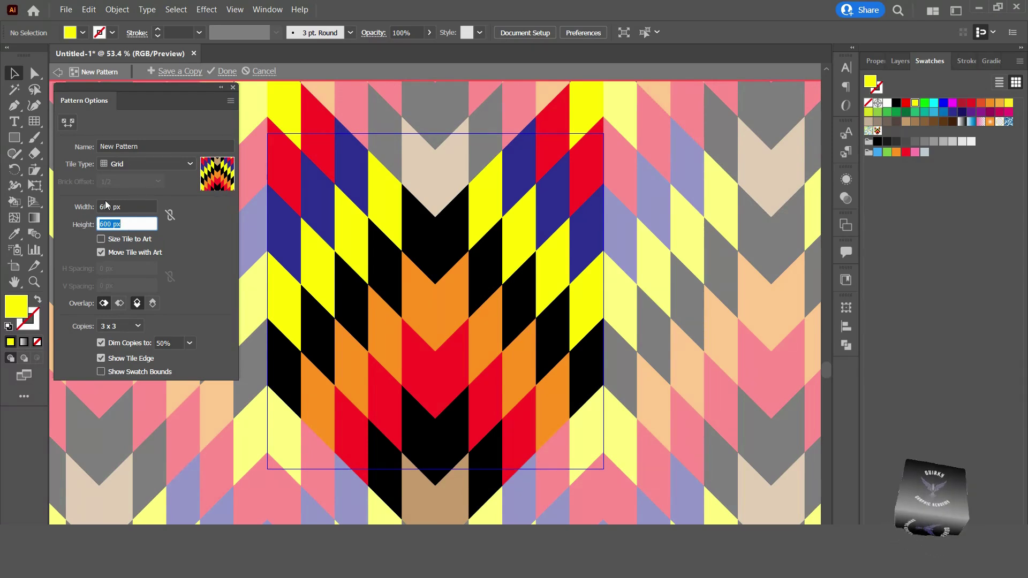
pyautogui.click(224, 72)
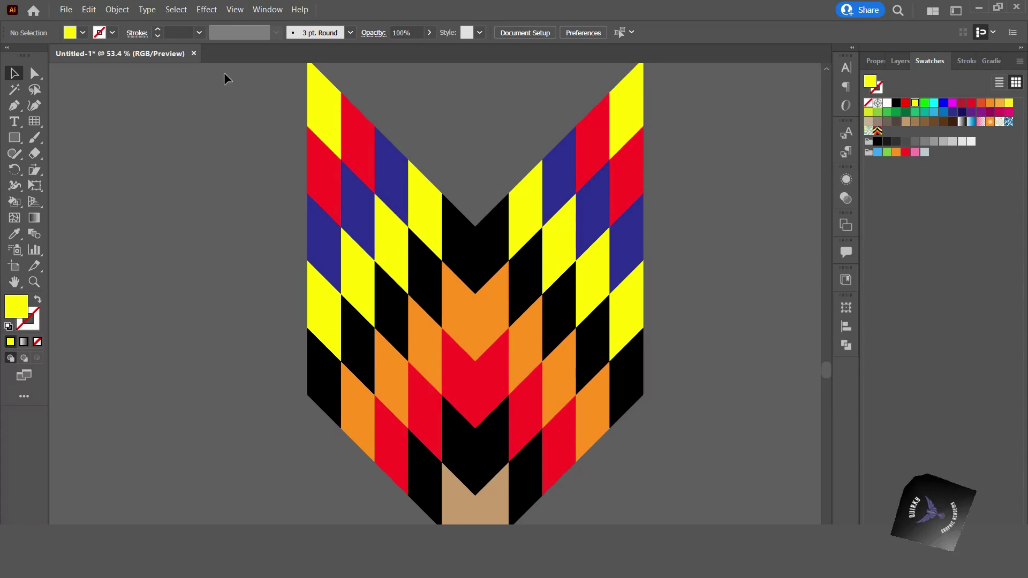
# Delete the original mirrored artwork and draw a large rectangle filled with the new chevron pattern swatch.
pyautogui.click(433, 289)
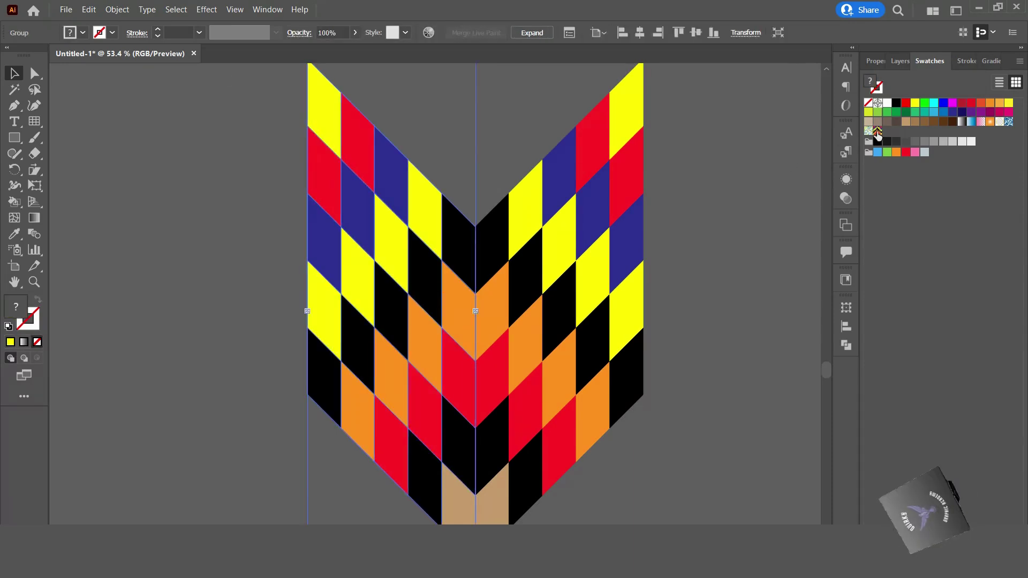
pyautogui.press('Delete')
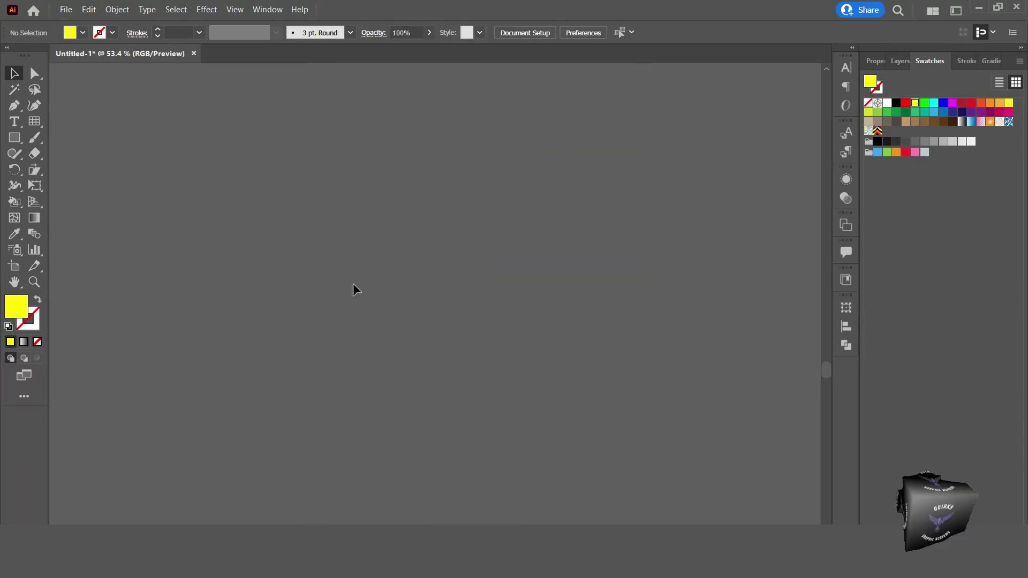
pyautogui.click(17, 140)
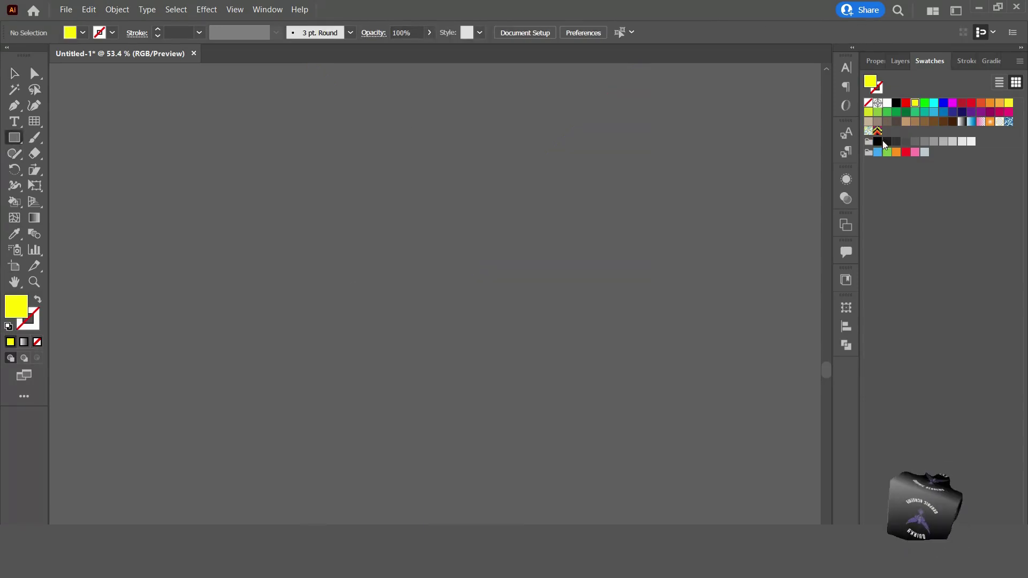
pyautogui.click(878, 131)
pyautogui.moveTo(156, 124); pyautogui.dragTo(765, 524)
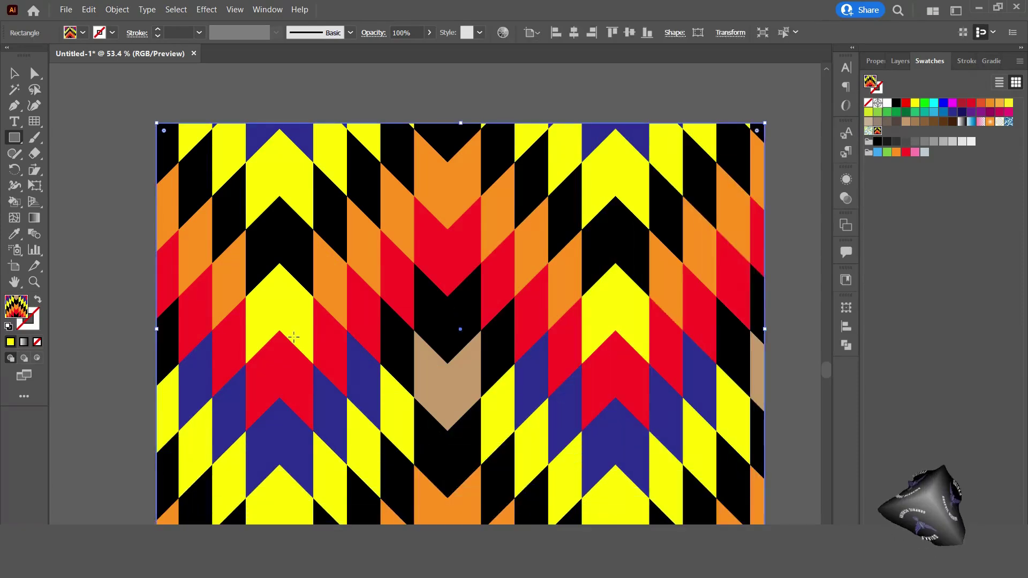
# Enlarge the pattern-filled rectangle by extending its bottom, right and left edges outward, and deselect it.
pyautogui.press('h')
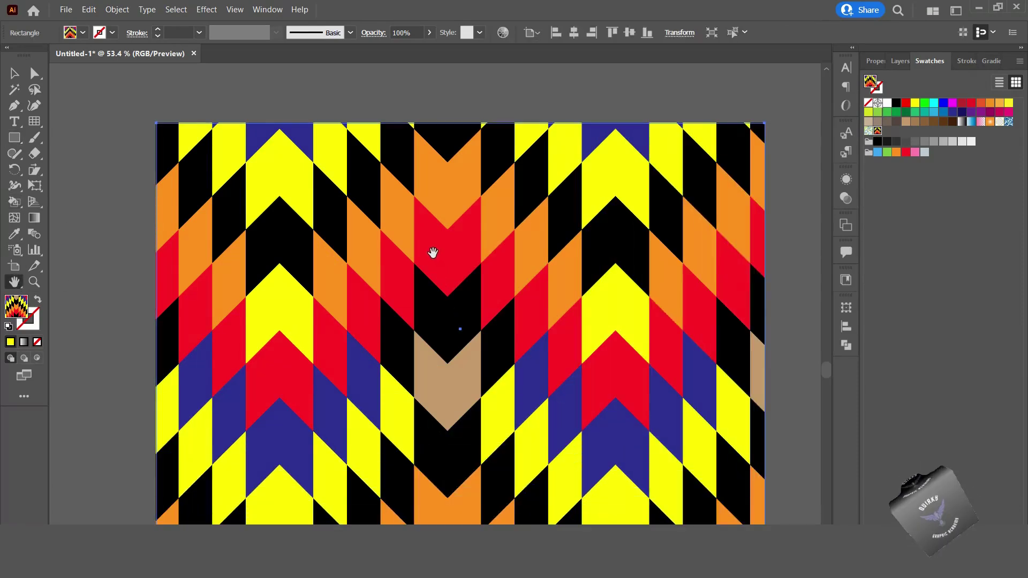
pyautogui.moveTo(456, 286); pyautogui.dragTo(453, 259)
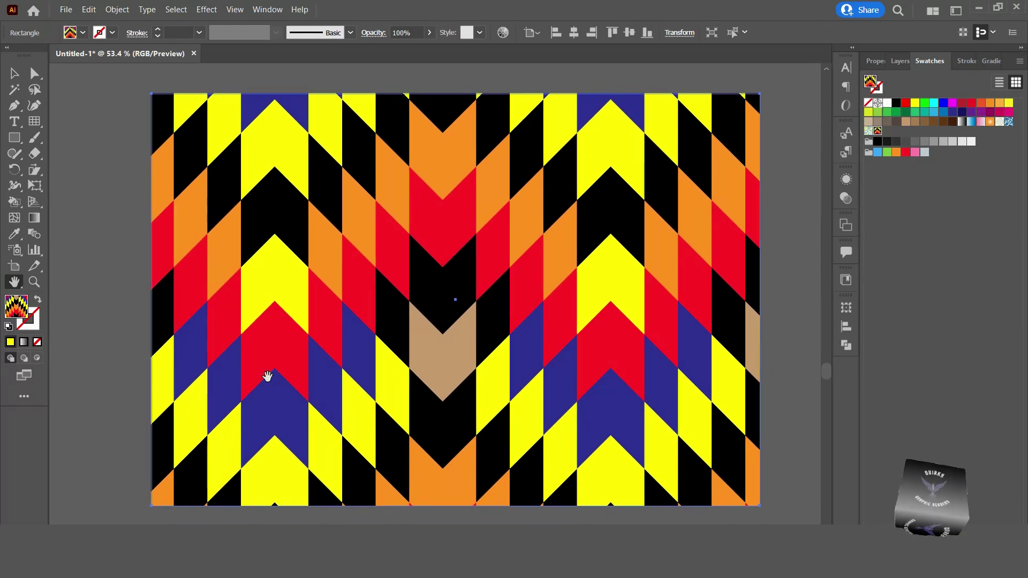
pyautogui.click(14, 73)
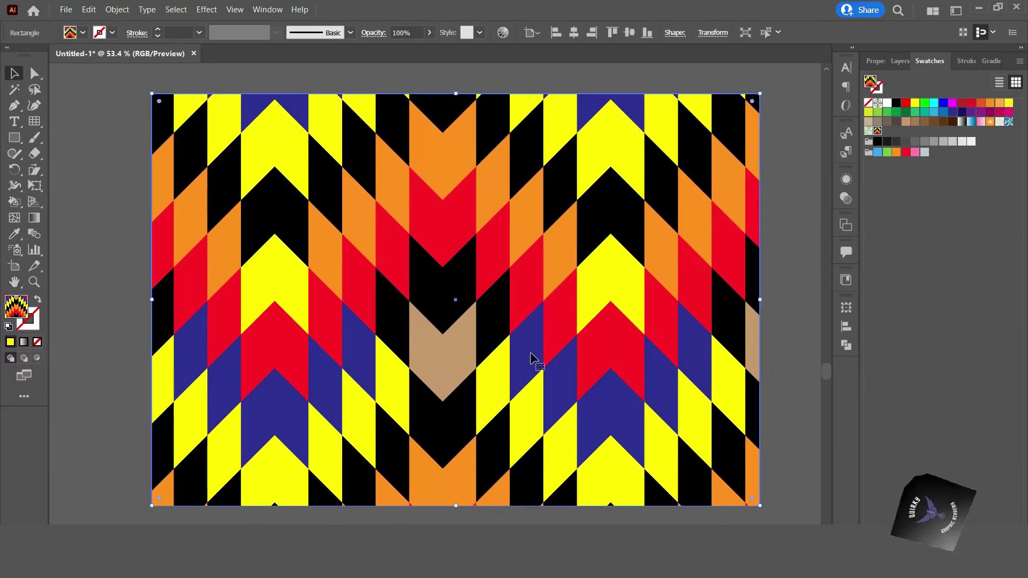
pyautogui.hotkey('ctrl', '-')
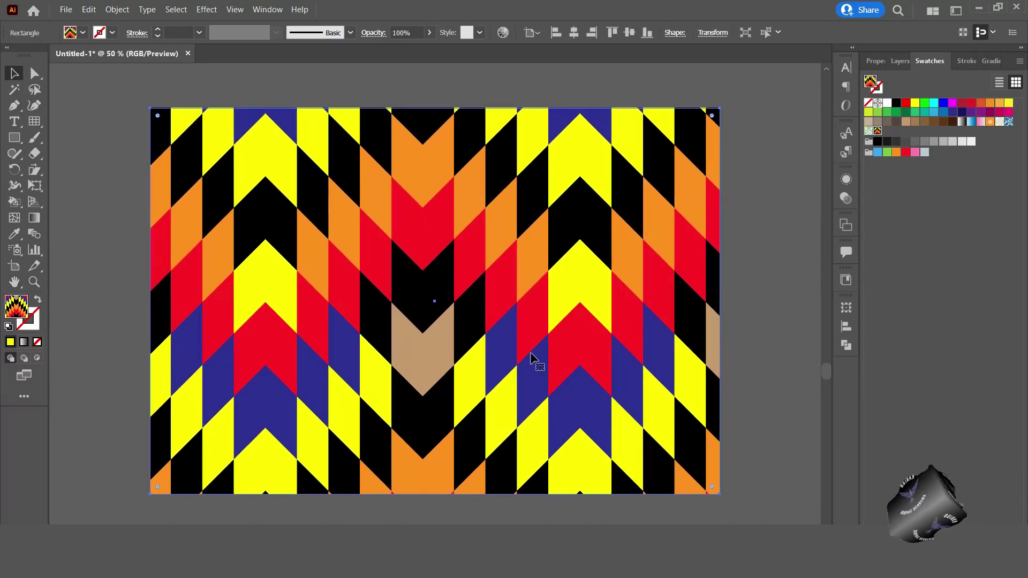
pyautogui.moveTo(435, 497); pyautogui.dragTo(435, 528)
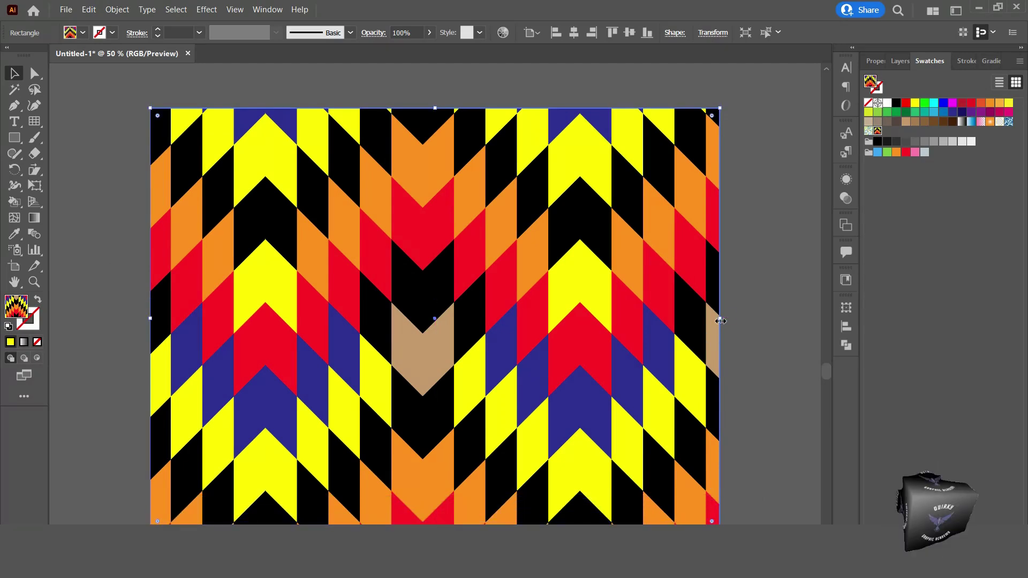
pyautogui.moveTo(720, 321); pyautogui.dragTo(765, 321)
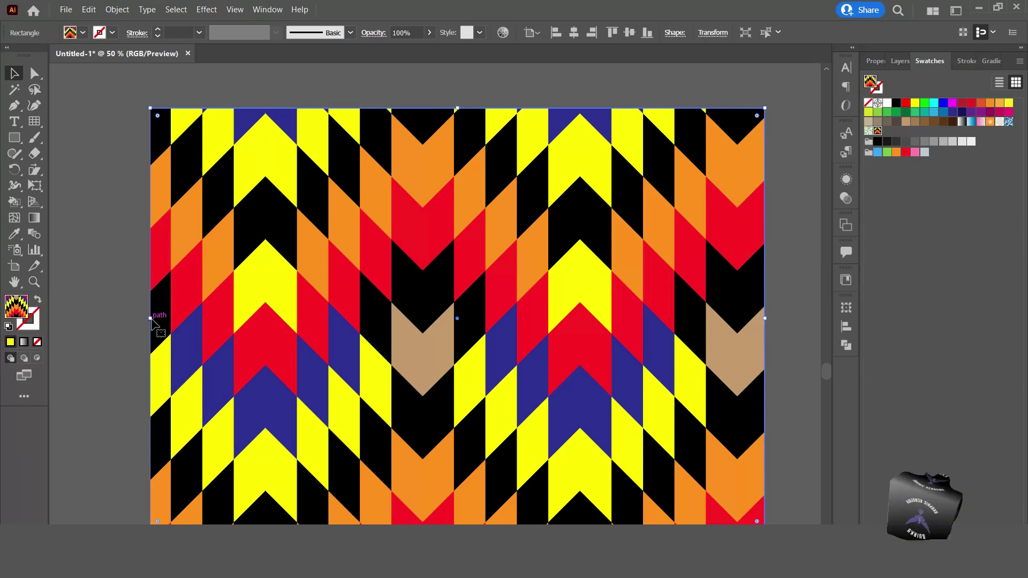
pyautogui.moveTo(149, 320); pyautogui.dragTo(113, 320)
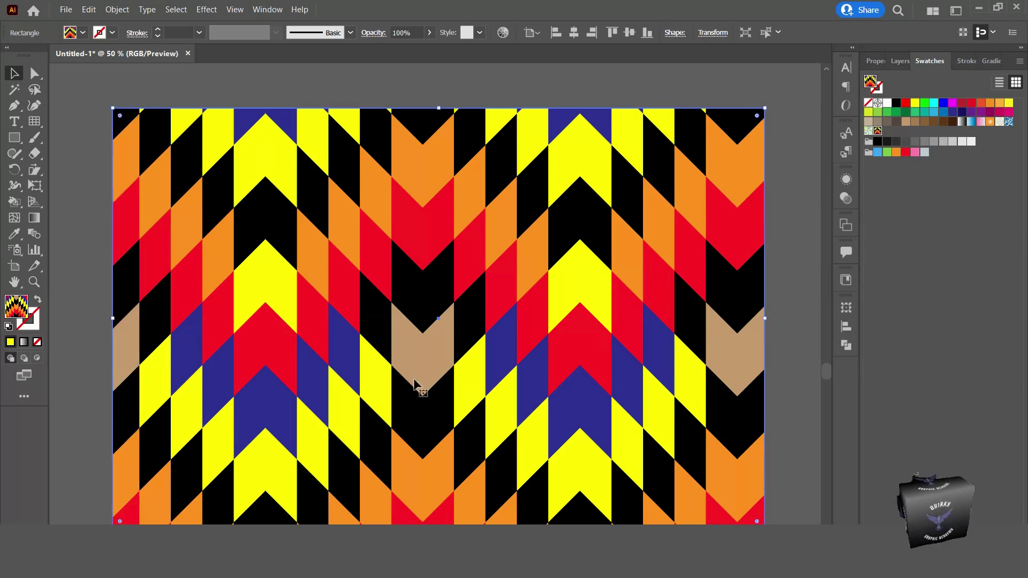
pyautogui.click(789, 252)
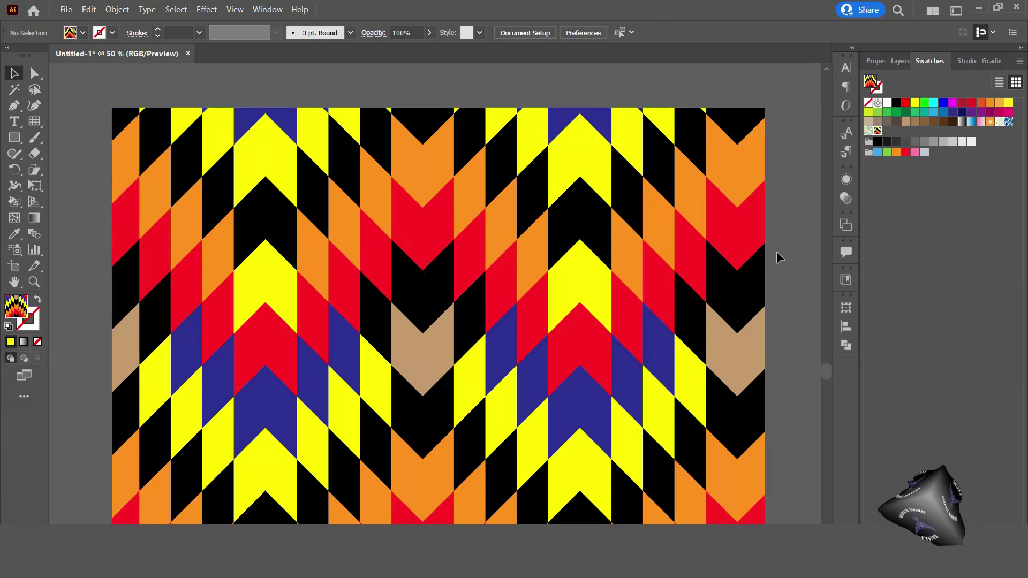
# Try scaling the rectangle uniformly to 85% with Transform Patterns enabled and the preview on.
pyautogui.click(481, 303)
pyautogui.rightClick(480, 299)
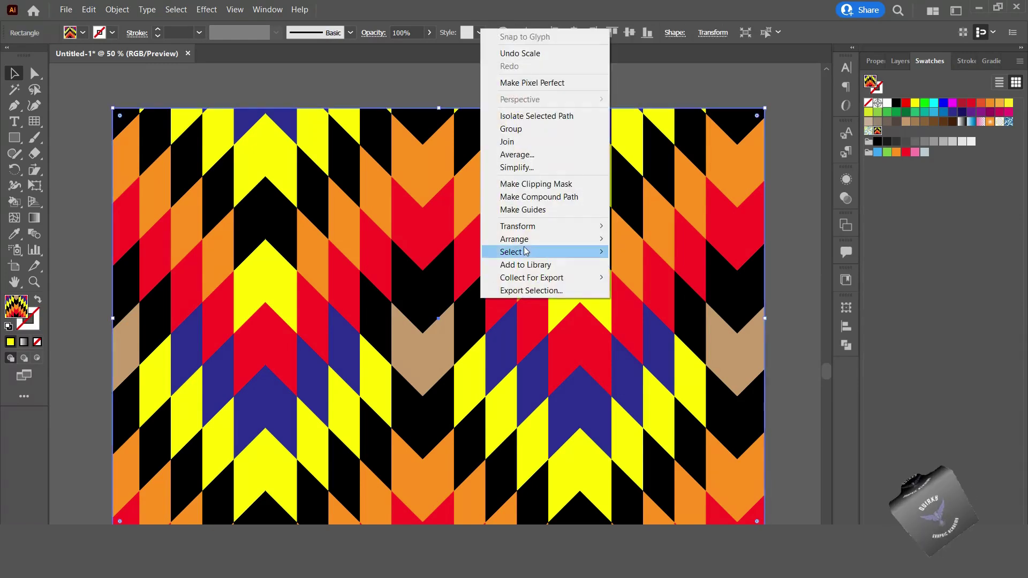
pyautogui.moveTo(522, 229)
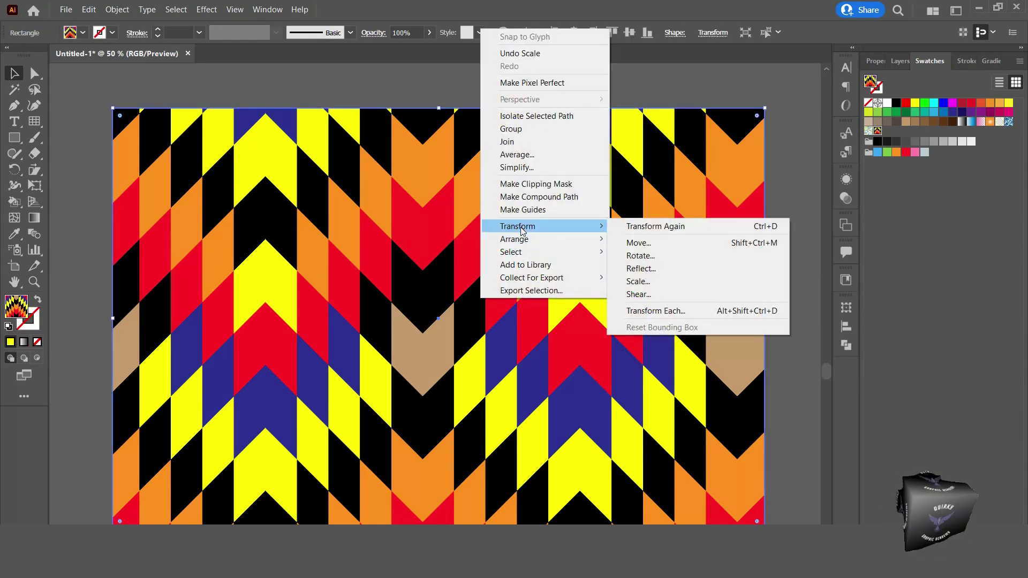
pyautogui.click(645, 282)
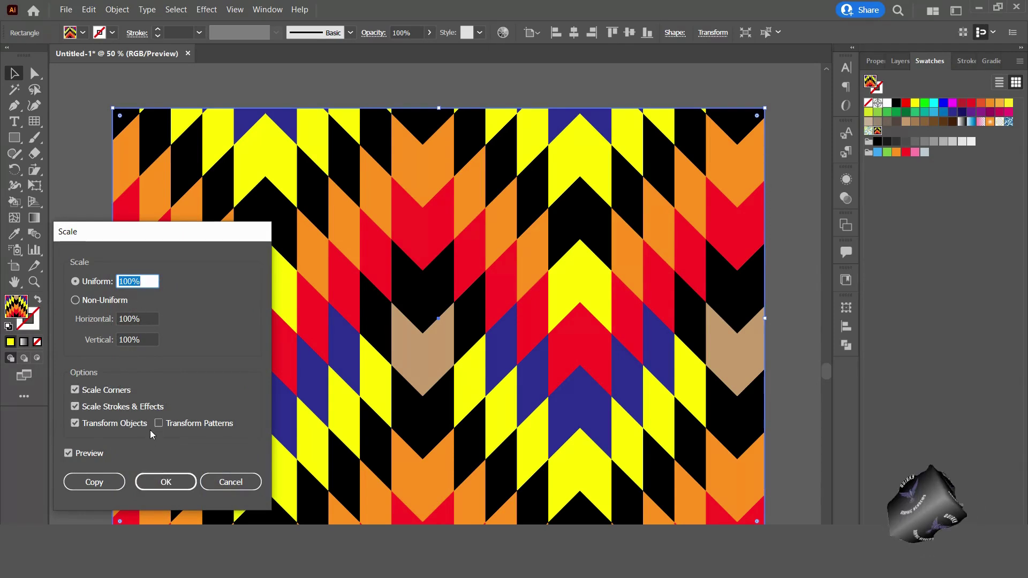
pyautogui.click(159, 423)
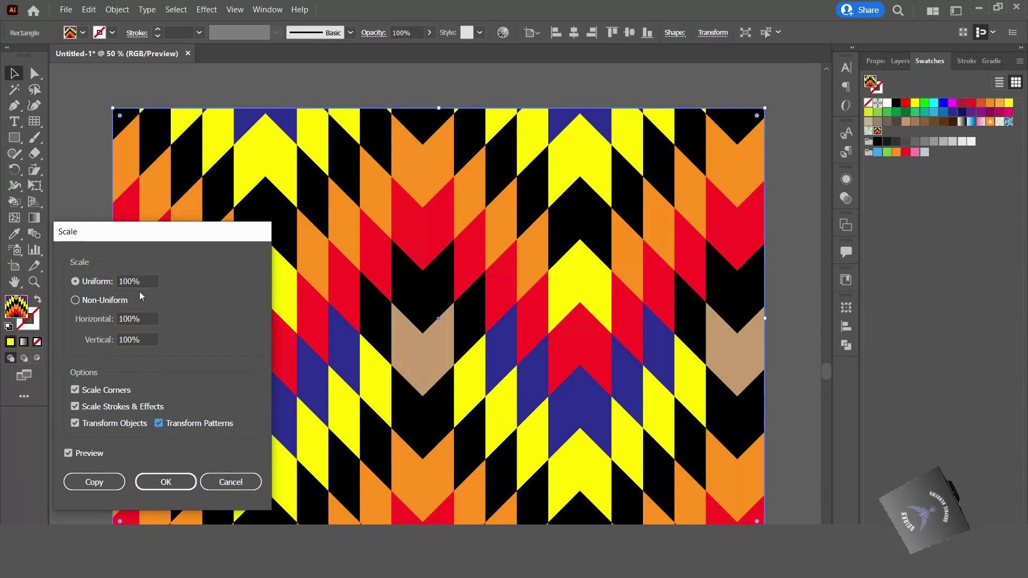
pyautogui.doubleClick(138, 280)
pyautogui.press('Down')
pyautogui.press('Down')
pyautogui.press('Down')
pyautogui.press('Down')
pyautogui.press('Down')
pyautogui.press('Down')
pyautogui.press('Down')
pyautogui.press('Down')
pyautogui.press('Down')
pyautogui.press('Down')
pyautogui.press('Down')
pyautogui.press('Down')
pyautogui.press('Down')
pyautogui.press('Down')
pyautogui.press('Down')
pyautogui.press('Down')
pyautogui.press('Down')
pyautogui.press('Down')
pyautogui.press('Down')
pyautogui.press('Down')
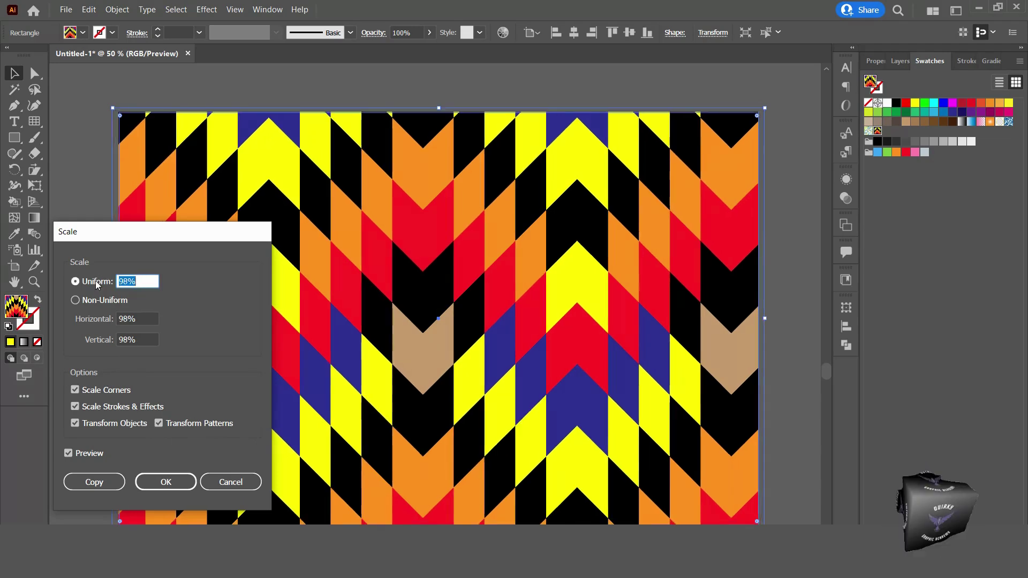
pyautogui.press('Up')
pyautogui.press('Up')
pyautogui.press('Up')
pyautogui.press('Up')
pyautogui.press('Up')
pyautogui.press('Up')
pyautogui.press('Up')
pyautogui.press('Up')
pyautogui.press('Up')
pyautogui.press('Up')
pyautogui.press('Up')
pyautogui.press('Up')
pyautogui.press('Up')
pyautogui.press('Up')
pyautogui.press('Up')
pyautogui.press('Up')
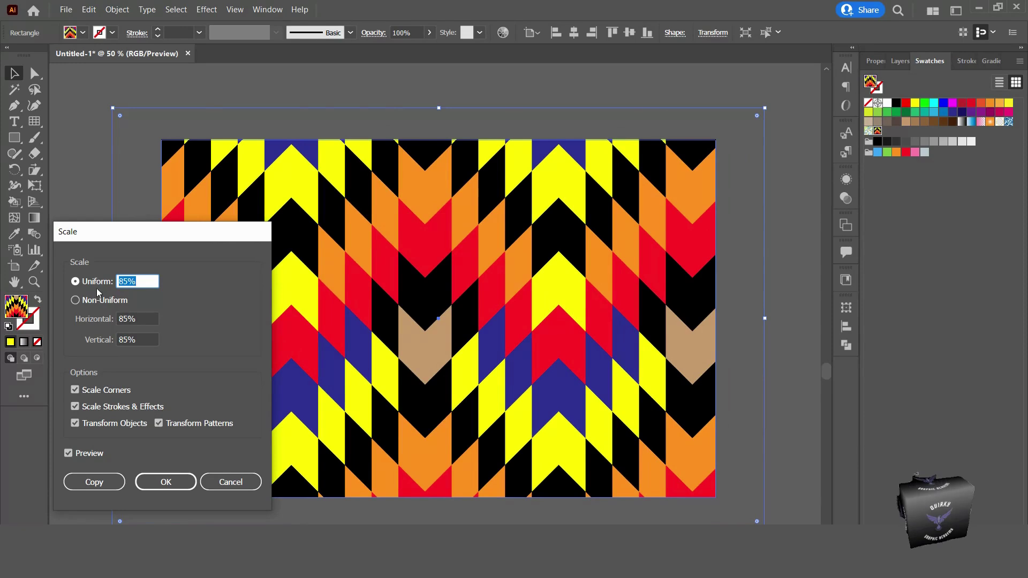
# Disable Transform Patterns and preview uniform scales of the rectangle from 36% up to 124%.
pyautogui.click(158, 423)
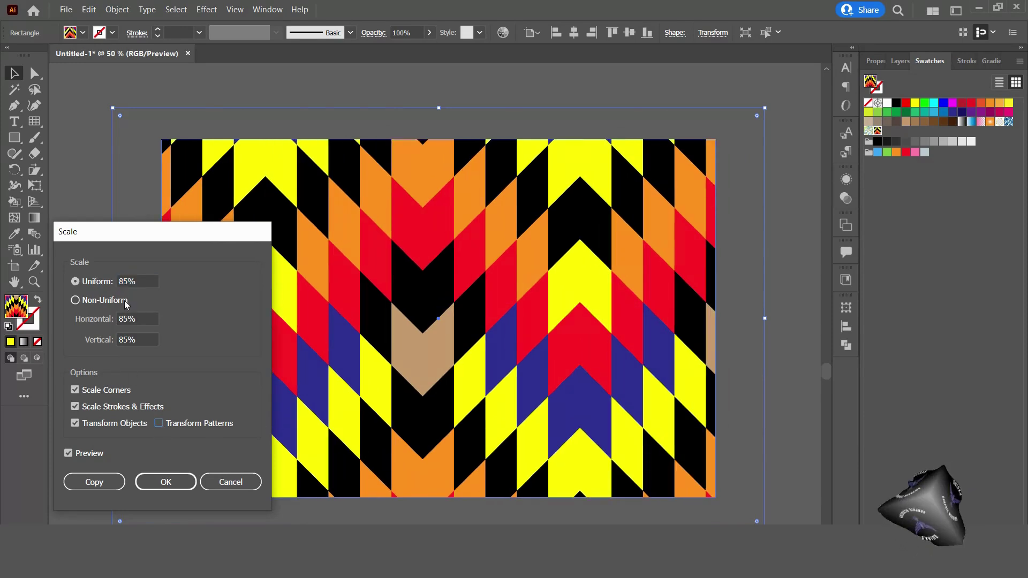
pyautogui.click(109, 281)
pyautogui.press('Down')
pyautogui.press('Down')
pyautogui.press('Down')
pyautogui.press('Down')
pyautogui.press('Down')
pyautogui.press('Down')
pyautogui.press('Down')
pyautogui.press('Down')
pyautogui.press('Down')
pyautogui.press('Down')
pyautogui.press('Down')
pyautogui.press('Down')
pyautogui.press('Down')
pyautogui.press('Down')
pyautogui.press('Down')
pyautogui.press('Down')
pyautogui.press('Down')
pyautogui.press('Down')
pyautogui.press('Down')
pyautogui.press('Down')
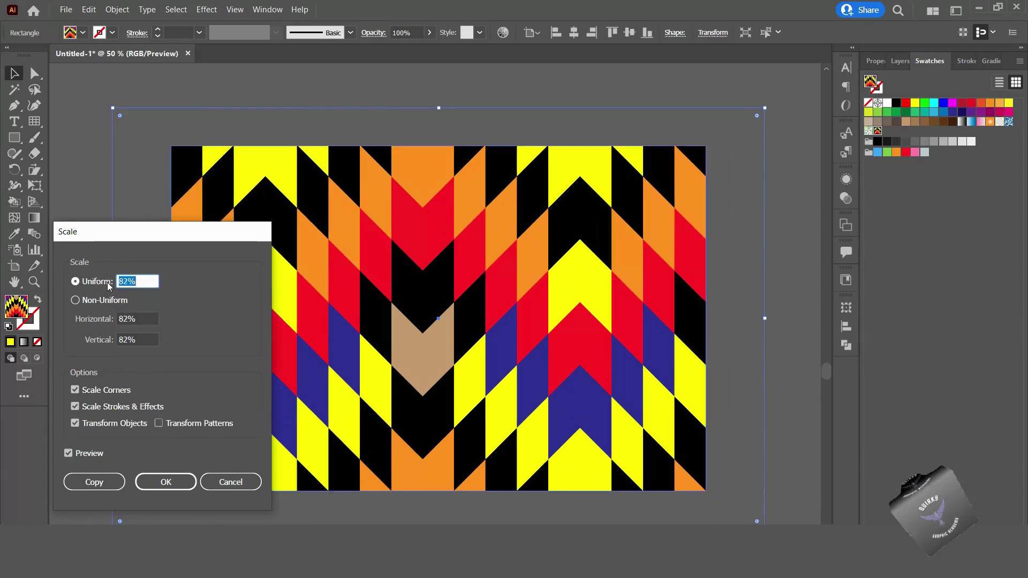
pyautogui.press('Up')
pyautogui.press('Up')
pyautogui.press('Up')
pyautogui.press('Up')
pyautogui.press('Up')
pyautogui.press('Up')
pyautogui.press('Up')
pyautogui.press('Up')
pyautogui.press('Up')
pyautogui.press('Up')
pyautogui.press('Up')
pyautogui.press('Up')
pyautogui.press('Up')
pyautogui.press('Up')
pyautogui.press('Up')
pyautogui.press('Up')
pyautogui.press('Up')
pyautogui.press('Up')
pyautogui.press('Up')
pyautogui.press('Up')
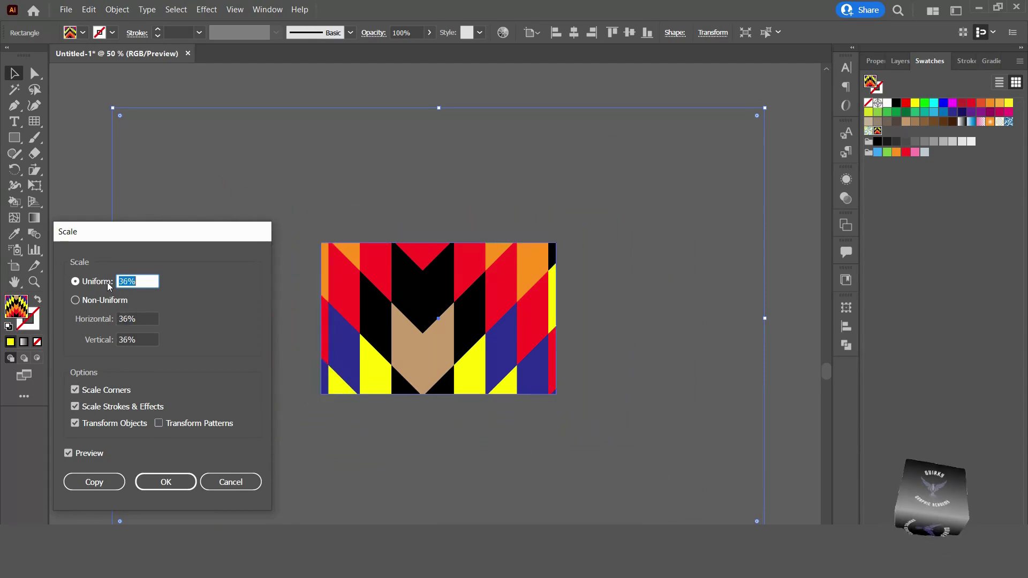
pyautogui.press('Up')
pyautogui.press('Up')
pyautogui.press('Up')
pyautogui.press('Up')
pyautogui.press('Up')
pyautogui.press('Up')
pyautogui.press('Up')
pyautogui.press('Up')
pyautogui.press('Up')
pyautogui.press('Up')
pyautogui.press('Up')
pyautogui.press('Up')
pyautogui.press('Up')
pyautogui.press('Up')
pyautogui.press('Up')
pyautogui.press('Up')
pyautogui.press('Up')
pyautogui.press('Up')
pyautogui.press('Up')
pyautogui.press('Up')
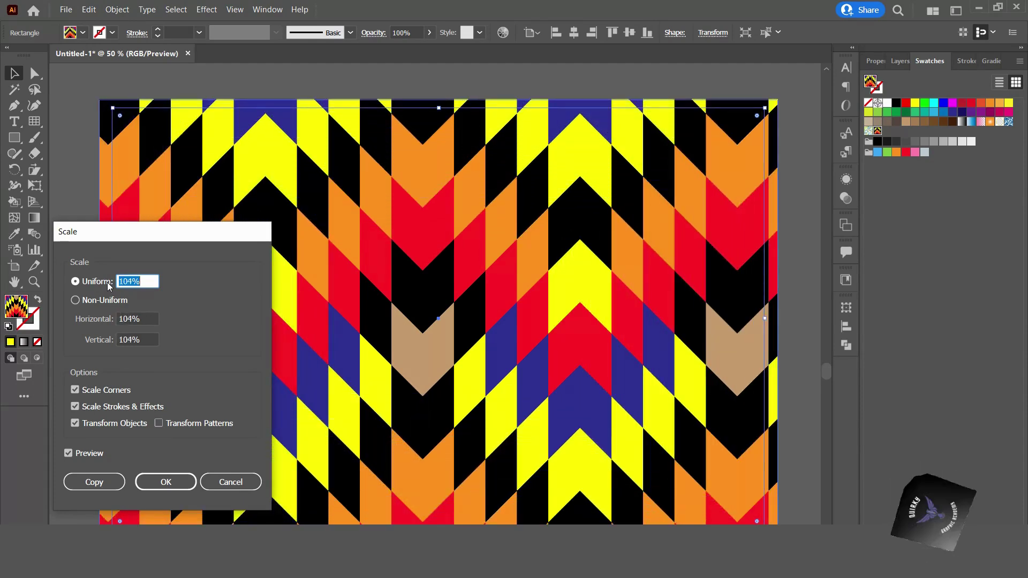
pyautogui.press('Up')
pyautogui.press('Up')
pyautogui.press('Up')
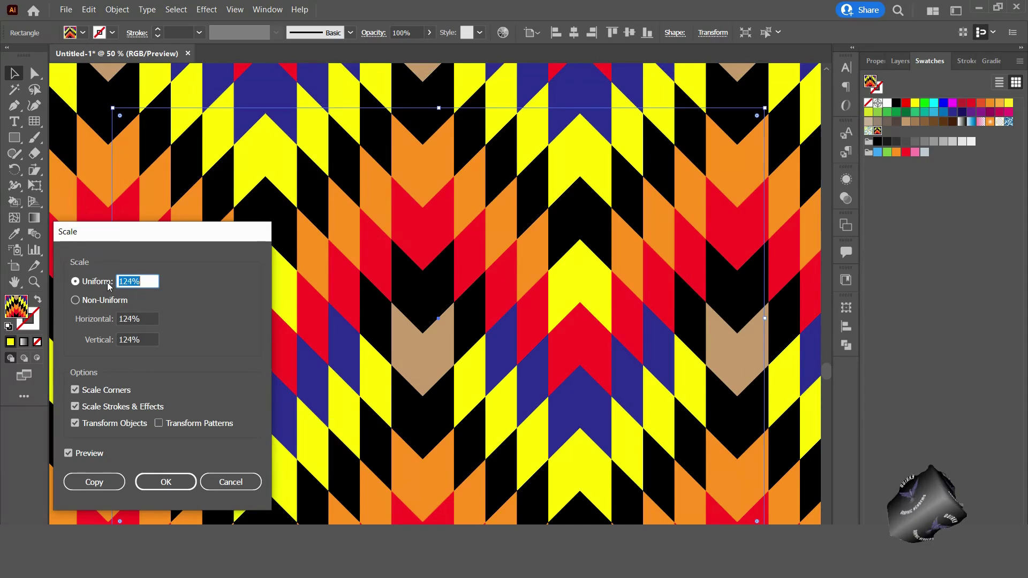
# Return the rectangle's uniform scale to 100% and accept the Scale settings.
pyautogui.press('Down')
pyautogui.press('Down')
pyautogui.press('Down')
pyautogui.press('Down')
pyautogui.press('Down')
pyautogui.press('Down')
pyautogui.press('Down')
pyautogui.press('Down')
pyautogui.press('Down')
pyautogui.press('Down')
pyautogui.press('Down')
pyautogui.press('Down')
pyautogui.press('Down')
pyautogui.press('Down')
pyautogui.press('Down')
pyautogui.press('Down')
pyautogui.press('Down')
pyautogui.press('Down')
pyautogui.press('Down')
pyautogui.press('Down')
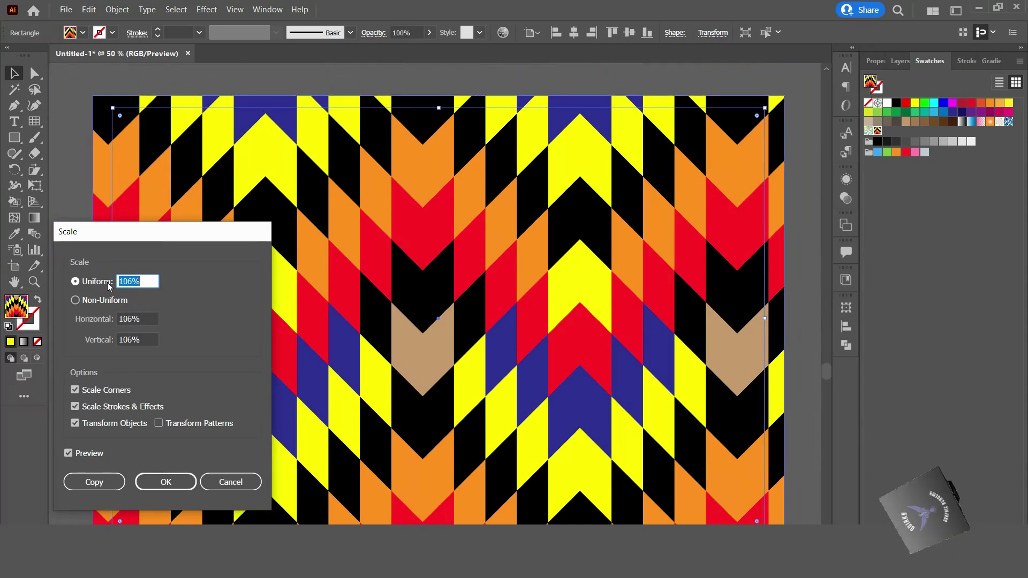
pyautogui.press('Down')
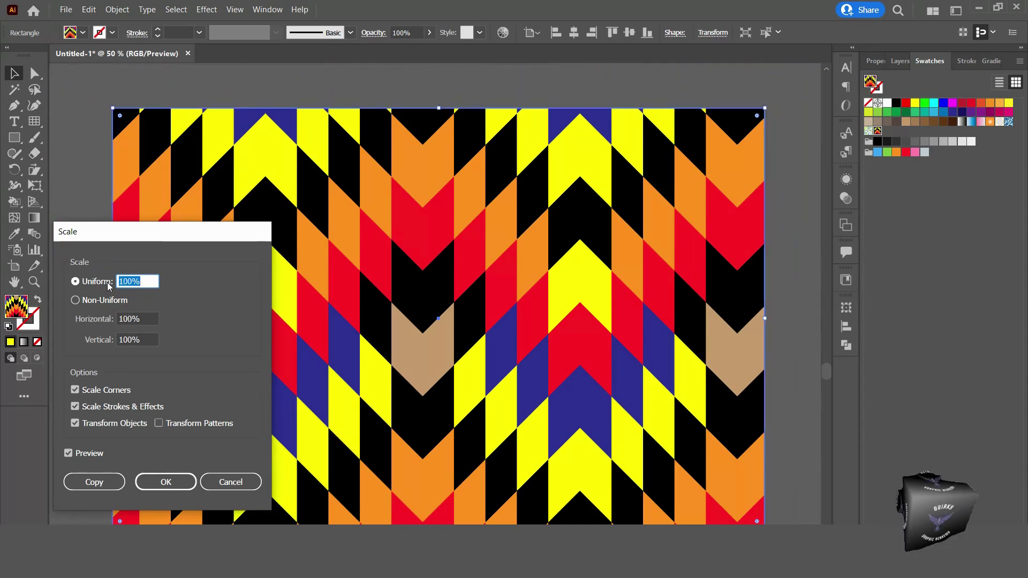
pyautogui.click(182, 484)
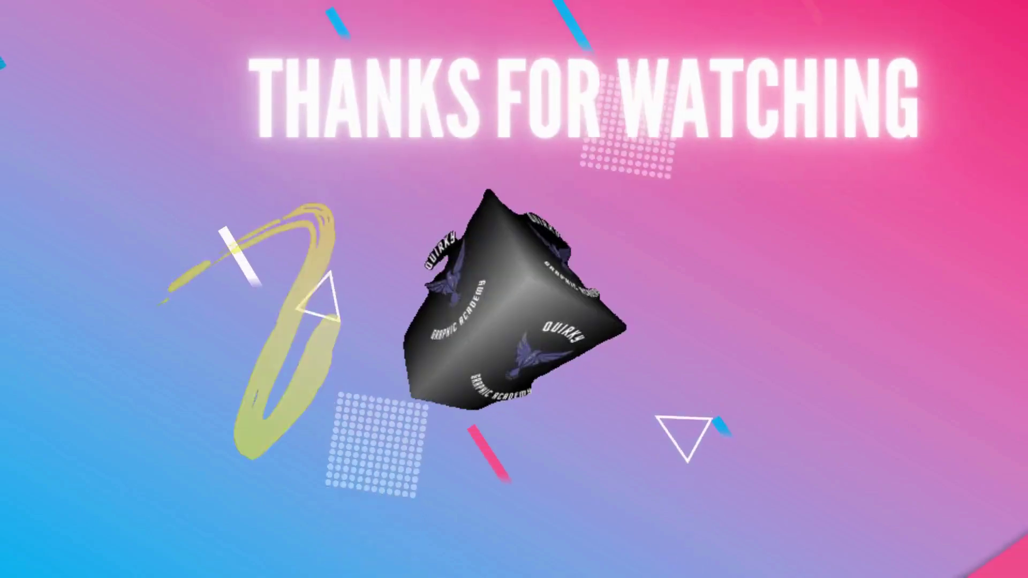